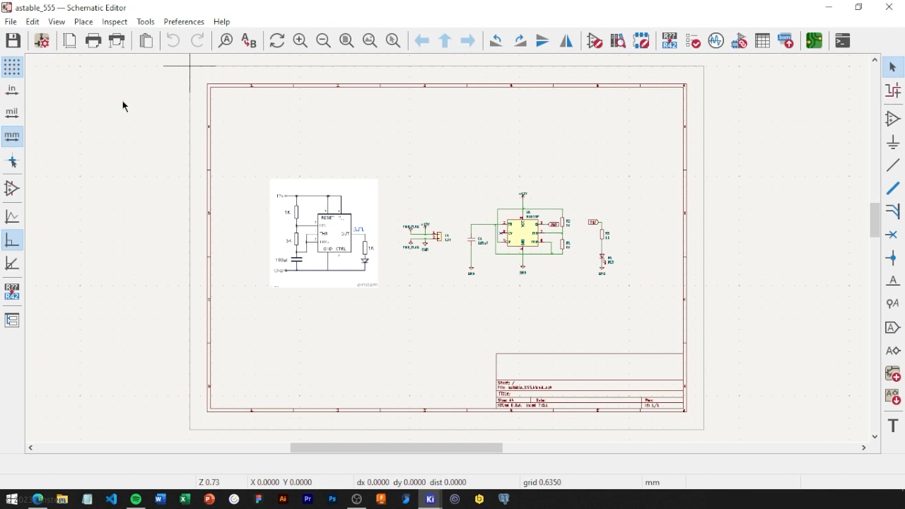
Switch to the PCB Editor and open the design rule constraints in the board setup
{"action": "left_click", "coordinate": [813, 41]}
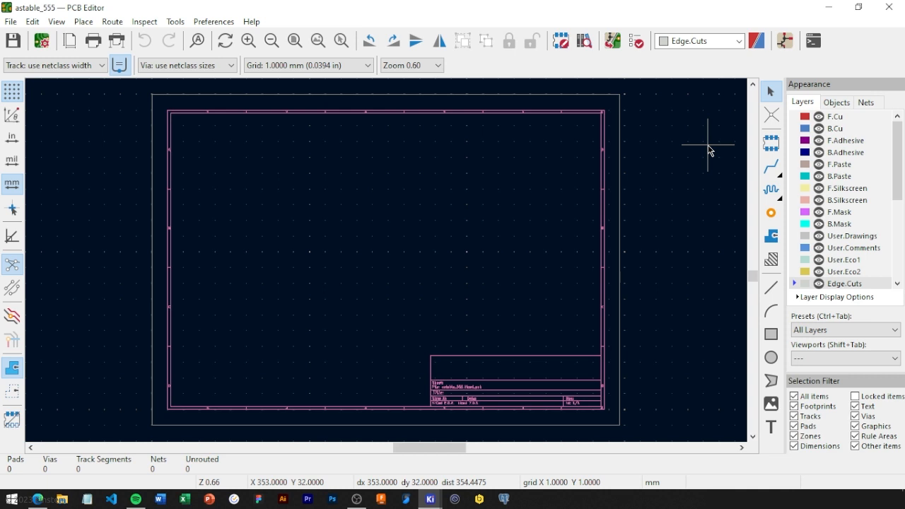
{"action": "left_click", "coordinate": [45, 49]}
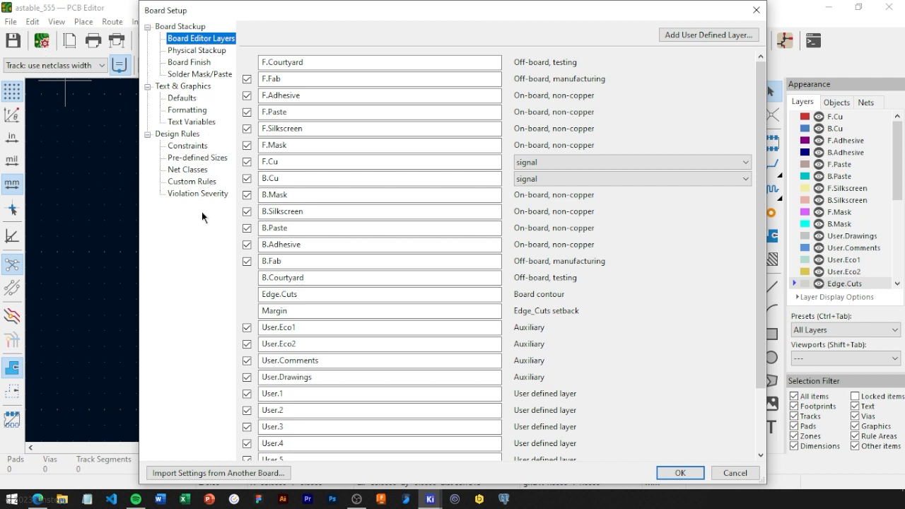
{"action": "left_click", "coordinate": [188, 147]}
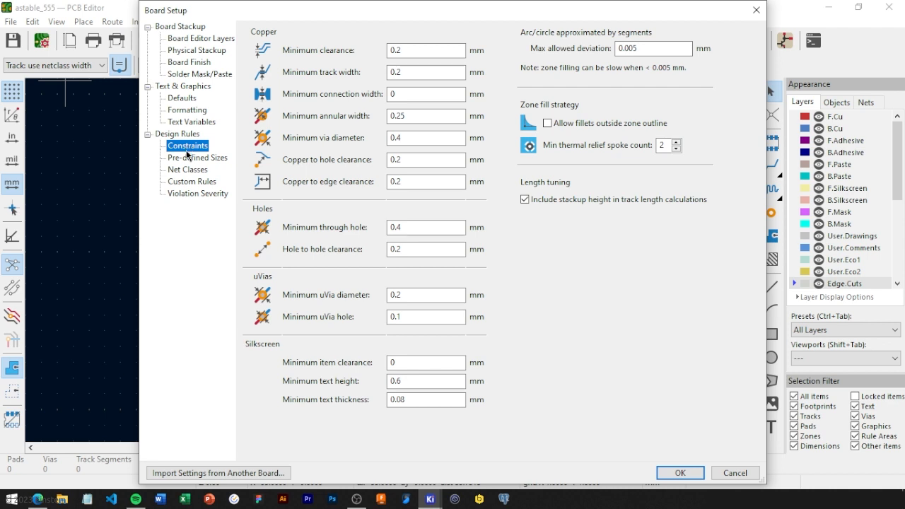
Set the Default net class to 0.3 mm clearance and 0.4 mm track width, and apply the board setup
{"action": "left_click", "coordinate": [187, 170]}
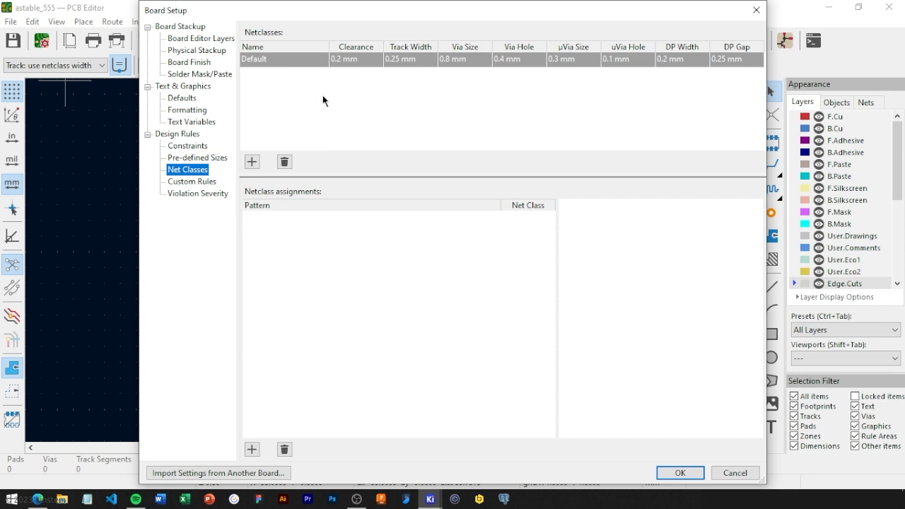
{"action": "double_click", "coordinate": [349, 62]}
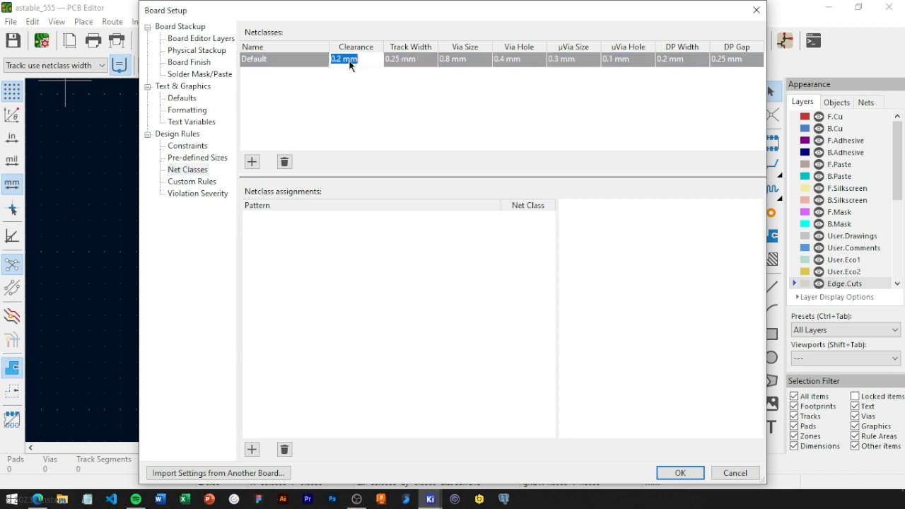
{"action": "type", "text": "0.3"}
{"action": "key", "text": "Return"}
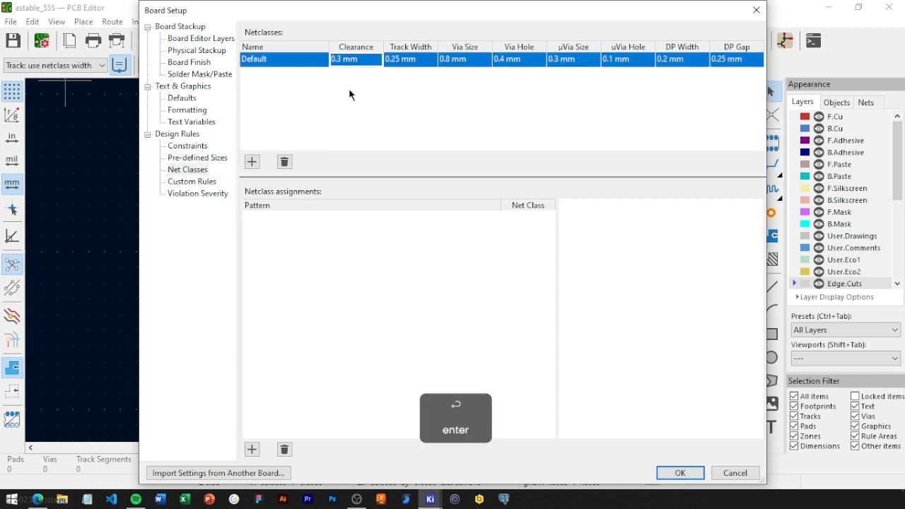
{"action": "double_click", "coordinate": [395, 63]}
{"action": "type", "text": "0.4"}
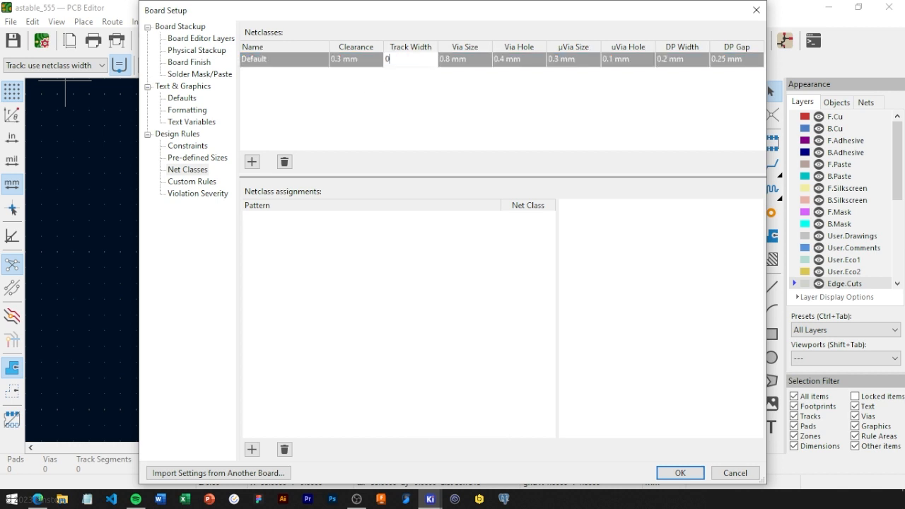
{"action": "key", "text": "Return"}
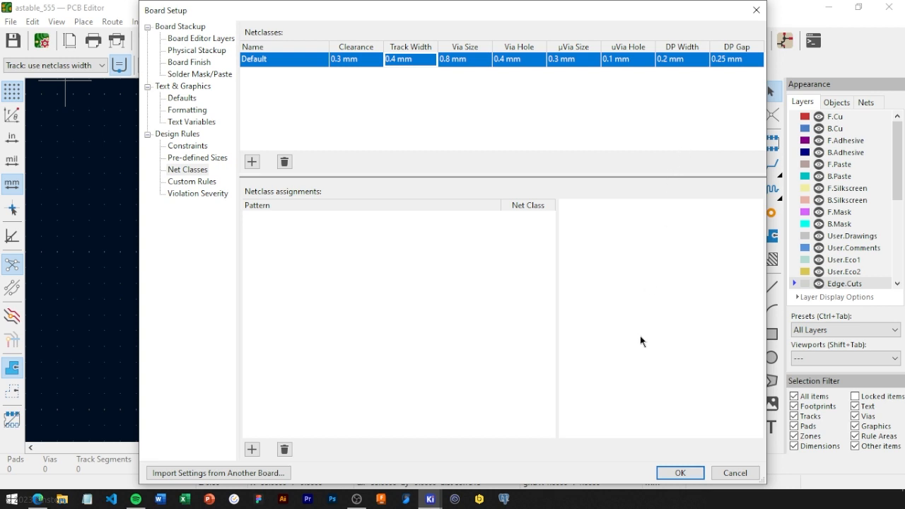
{"action": "left_click", "coordinate": [679, 473]}
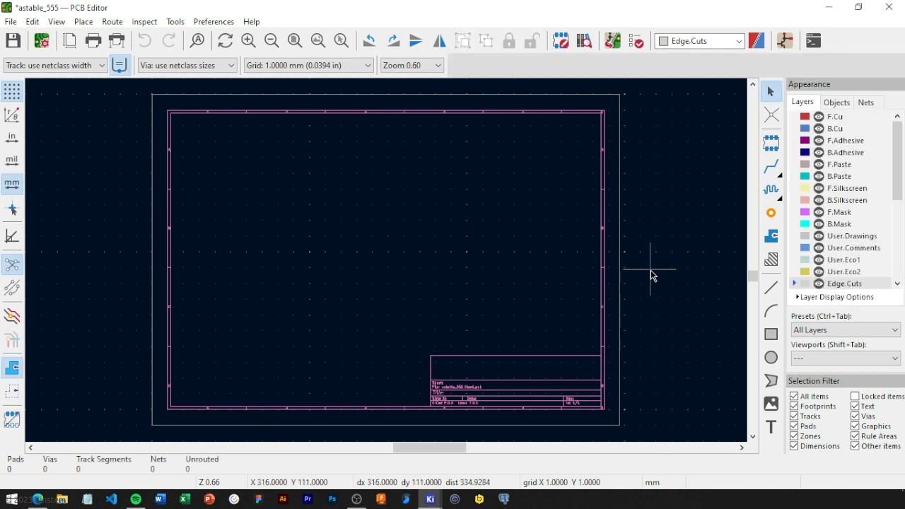
Update the PCB from the schematic and place the imported footprint group near the middle of the sheet
{"action": "left_click", "coordinate": [613, 41]}
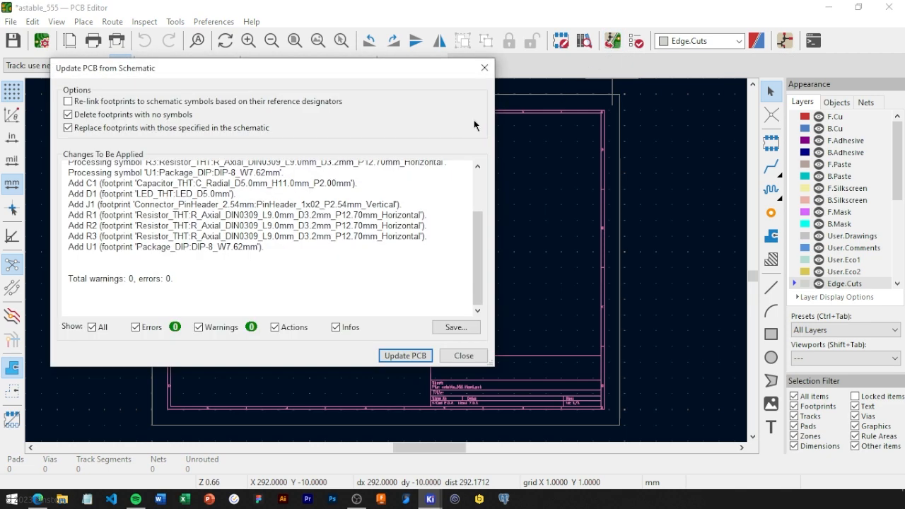
{"action": "left_click", "coordinate": [400, 357]}
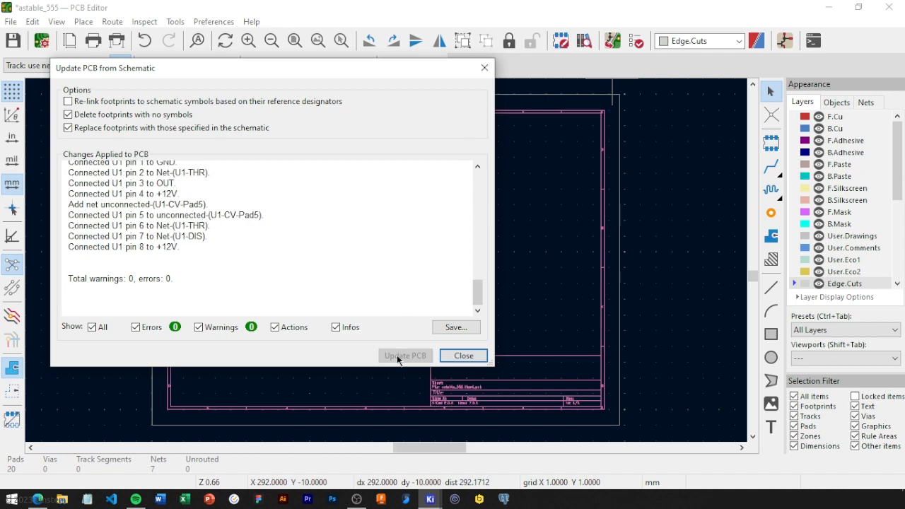
{"action": "scroll", "coordinate": [344, 283], "scroll_direction": "up", "scroll_amount": 3}
{"action": "scroll", "coordinate": [343, 282], "scroll_direction": "down", "scroll_amount": 3}
{"action": "left_click", "coordinate": [450, 355]}
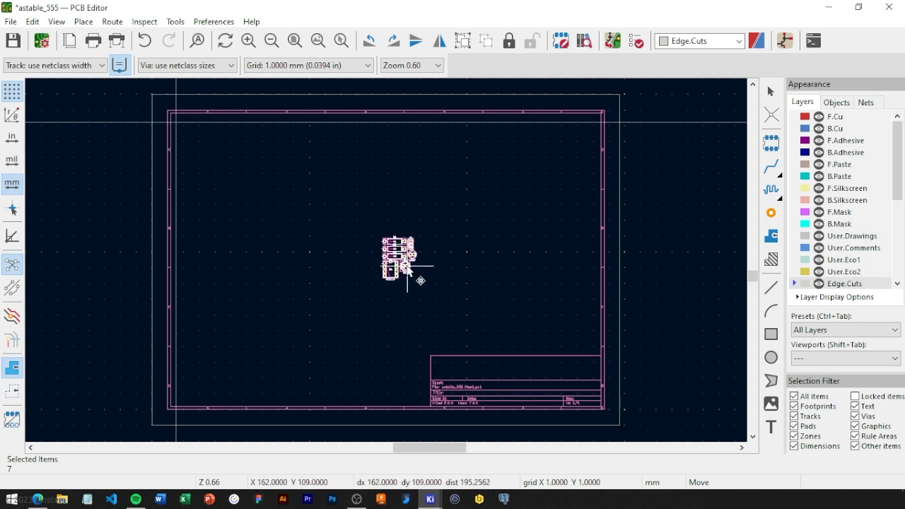
{"action": "scroll", "coordinate": [400, 275], "scroll_direction": "up", "scroll_amount": 5}
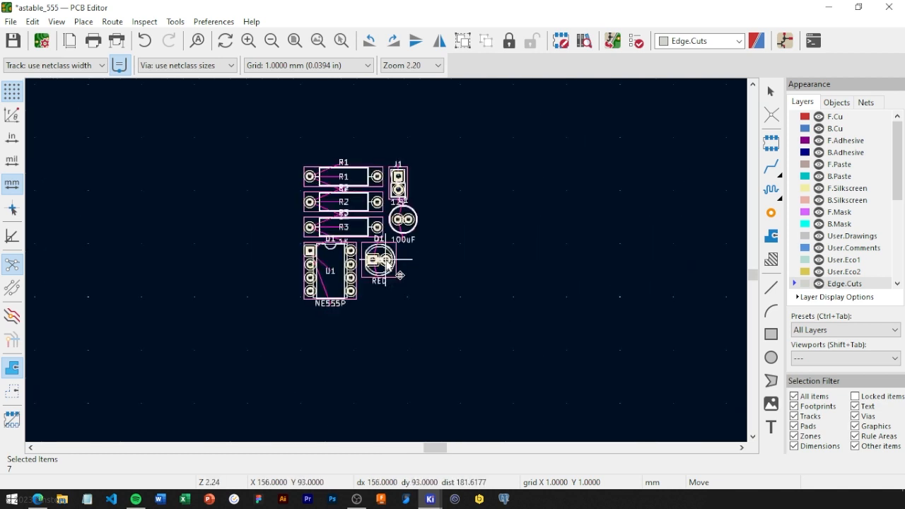
{"action": "scroll", "coordinate": [400, 275], "scroll_direction": "down", "scroll_amount": 5}
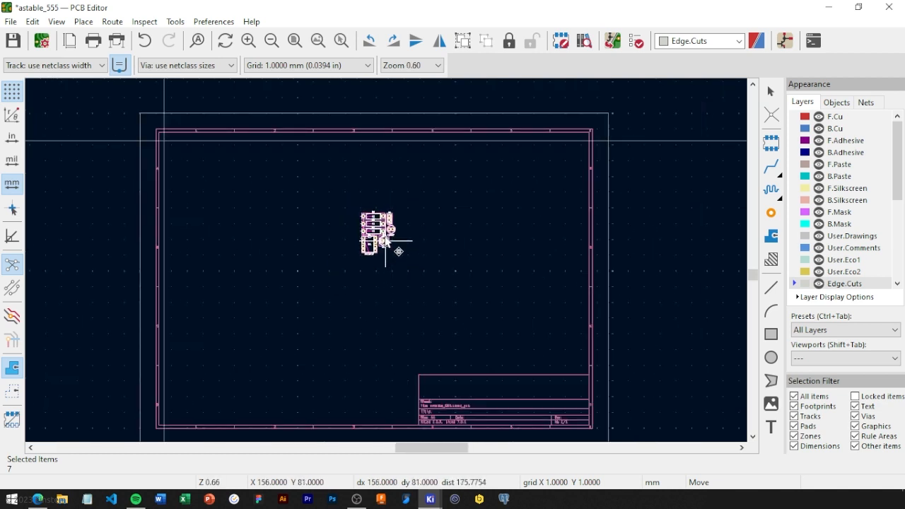
{"action": "left_click", "coordinate": [393, 283]}
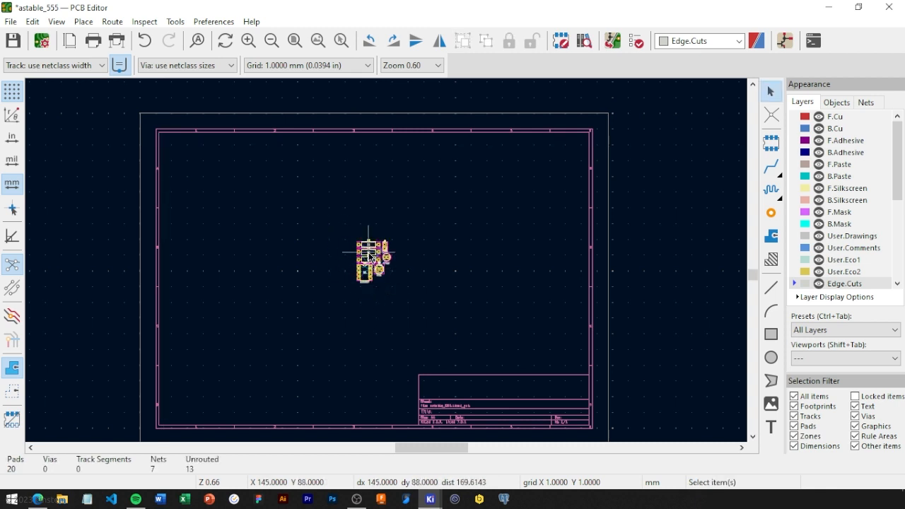
Move the NE555P footprint U1 out of the cluster to open space below the other footprints
{"action": "scroll", "coordinate": [387, 266], "scroll_direction": "up", "scroll_amount": 5}
{"action": "scroll", "coordinate": [387, 266], "scroll_direction": "up", "scroll_amount": 2}
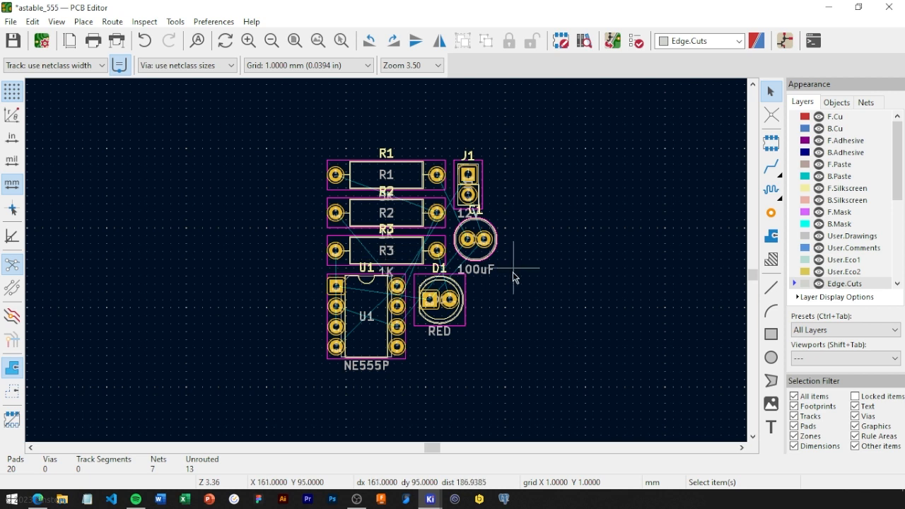
{"action": "middle_click_drag", "start_coordinate": [499, 299], "coordinate": [465, 241]}
{"action": "left_click", "coordinate": [334, 237]}
{"action": "left_click_drag", "start_coordinate": [332, 237], "coordinate": [364, 357]}
{"action": "left_click", "coordinate": [379, 370]}
{"action": "left_click", "coordinate": [483, 303]}
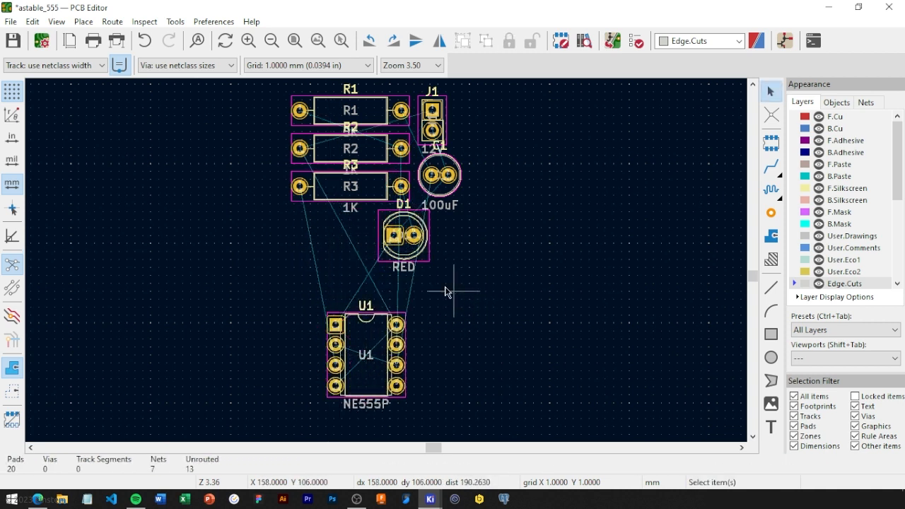
Arrange R3, D1 and C1 to the left of U1, with D1 beyond R3 and C1 above D1
{"action": "left_click", "coordinate": [376, 186]}
{"action": "left_click_drag", "start_coordinate": [376, 186], "coordinate": [258, 365]}
{"action": "left_click", "coordinate": [465, 294]}
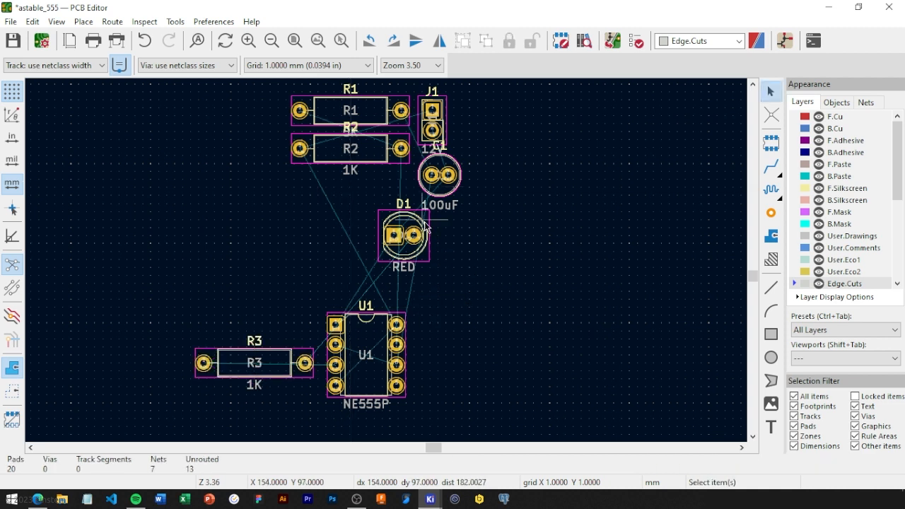
{"action": "left_click", "coordinate": [422, 221]}
{"action": "left_click_drag", "start_coordinate": [422, 222], "coordinate": [154, 362]}
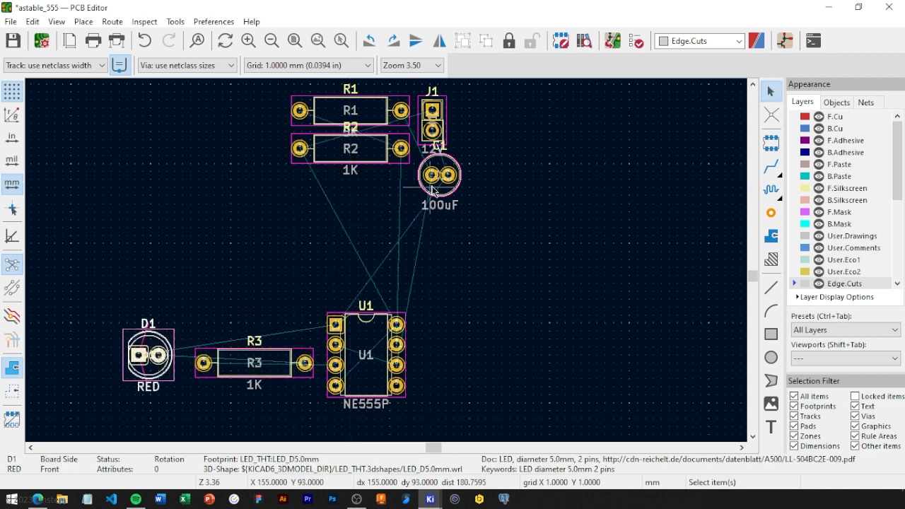
{"action": "left_click", "coordinate": [437, 188]}
{"action": "left_click_drag", "start_coordinate": [437, 188], "coordinate": [150, 287]}
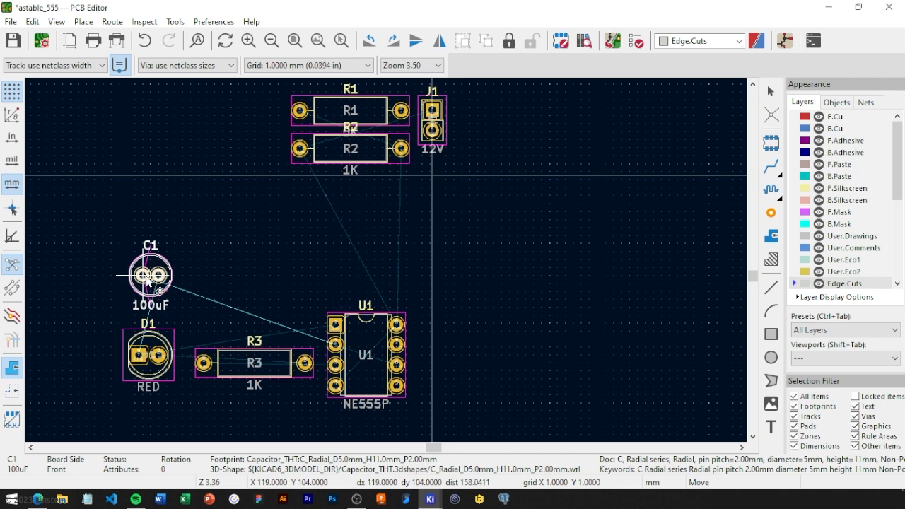
{"action": "left_click", "coordinate": [303, 239]}
Move resistors R1 and R2 together to the right side of U1
{"action": "left_click_drag", "start_coordinate": [277, 82], "coordinate": [415, 180]}
{"action": "left_click_drag", "start_coordinate": [372, 149], "coordinate": [487, 385]}
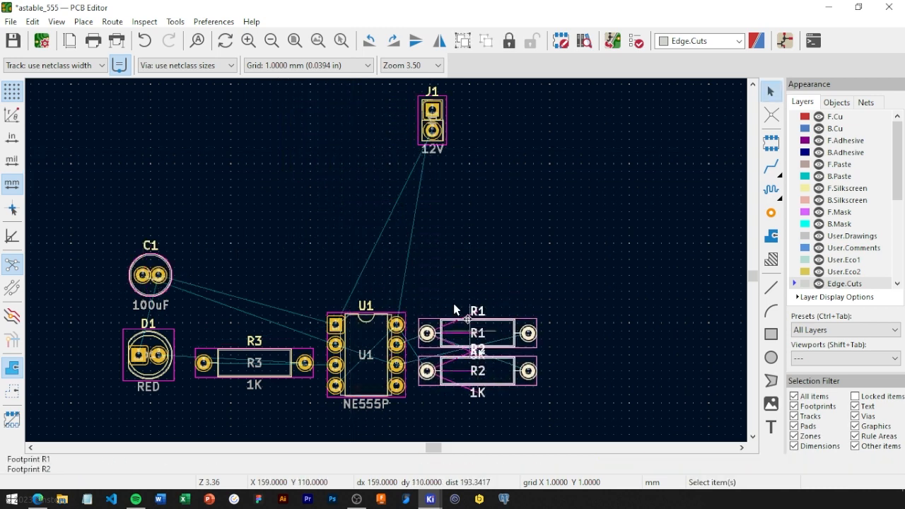
{"action": "left_click", "coordinate": [459, 233]}
Move the 12V connector J1 directly below U1
{"action": "left_click", "coordinate": [443, 124]}
{"action": "left_click_drag", "start_coordinate": [442, 122], "coordinate": [321, 409]}
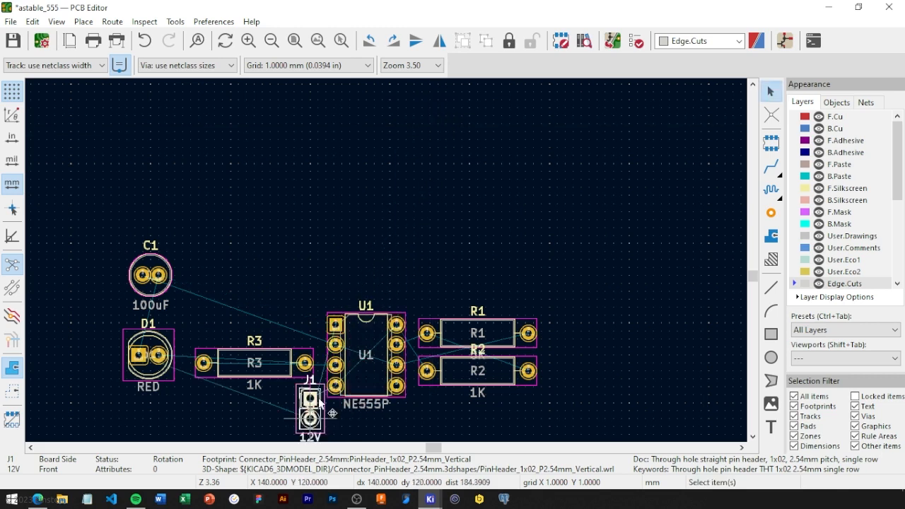
{"action": "middle_click_drag", "start_coordinate": [339, 283], "coordinate": [373, 195]}
{"action": "left_click_drag", "start_coordinate": [361, 334], "coordinate": [408, 373]}
{"action": "left_click", "coordinate": [436, 358]}
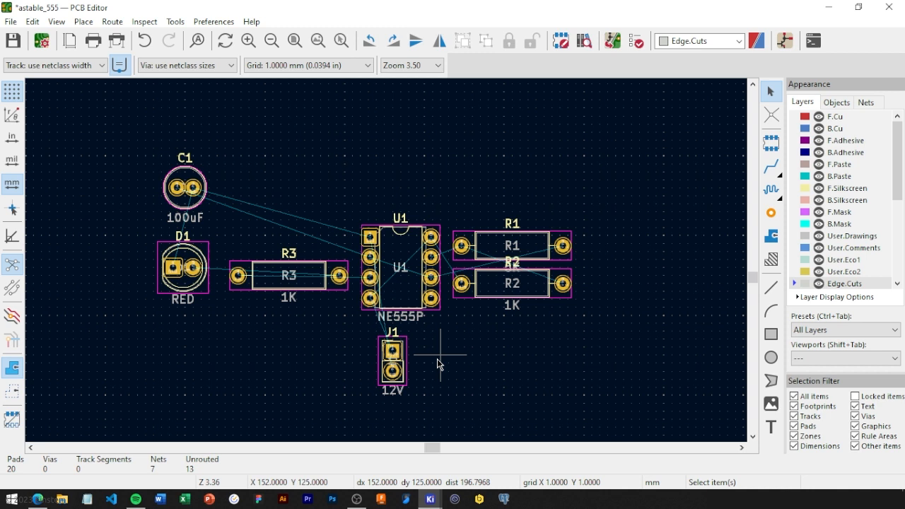
Rotate R3 by 90° and place it upright close to the left side of U1
{"action": "key", "text": "r"}
{"action": "key", "text": "m"}
{"action": "left_click", "coordinate": [329, 316]}
{"action": "left_click", "coordinate": [296, 292]}
Rotate R1 by 90° and place it upright just right of U1, shifting R2 farther right to make room
{"action": "left_click", "coordinate": [520, 248]}
{"action": "key", "text": "r"}
{"action": "left_click", "coordinate": [513, 286]}
{"action": "key", "text": "m"}
{"action": "left_click", "coordinate": [601, 287]}
{"action": "left_click", "coordinate": [477, 181]}
{"action": "key", "text": "m"}
{"action": "left_click", "coordinate": [472, 292]}
Rotate R2 by 90° and place it upright beside R1, on the side away from U1
{"action": "left_click", "coordinate": [574, 286]}
{"action": "key", "text": "r"}
{"action": "key", "text": "m"}
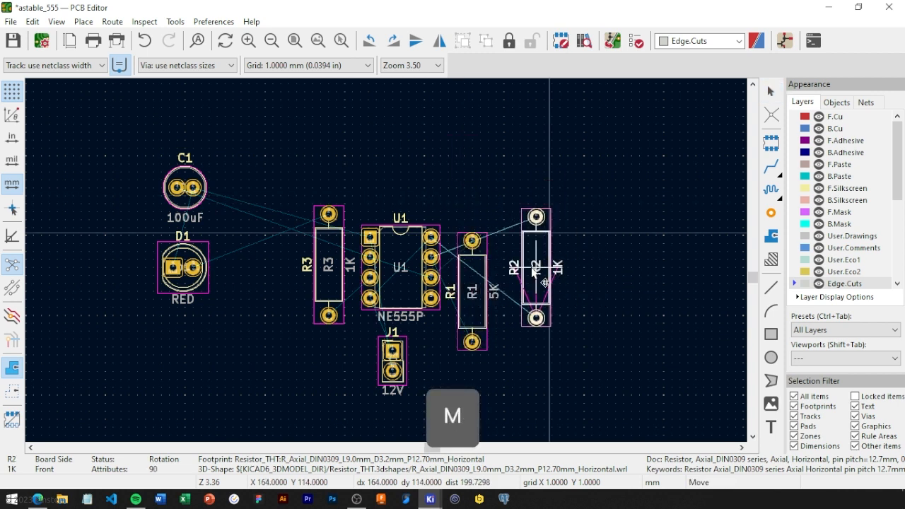
{"action": "left_click", "coordinate": [536, 307]}
{"action": "left_click", "coordinate": [592, 277]}
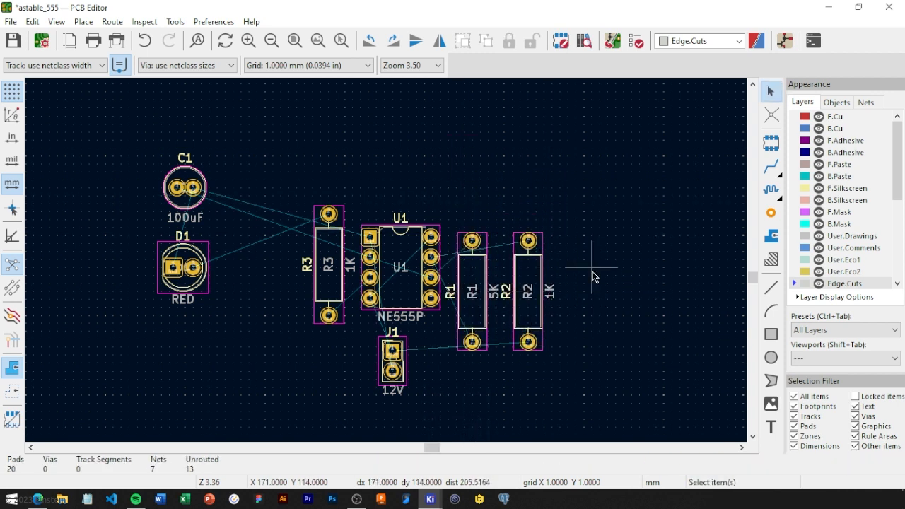
Rotate connector J1 to -90° and place it horizontally beneath U1
{"action": "left_click", "coordinate": [397, 361]}
{"action": "key", "text": "r"}
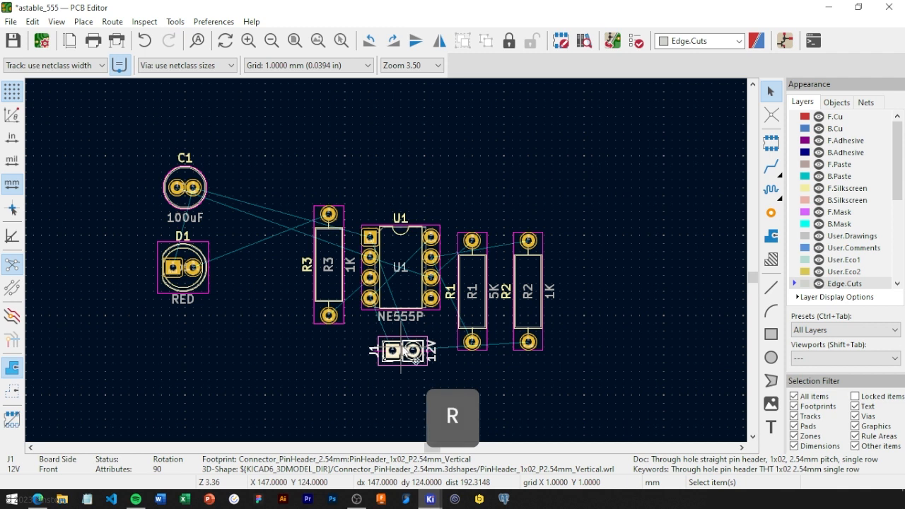
{"action": "key", "text": "r"}
{"action": "key", "text": "r"}
{"action": "key", "text": "m"}
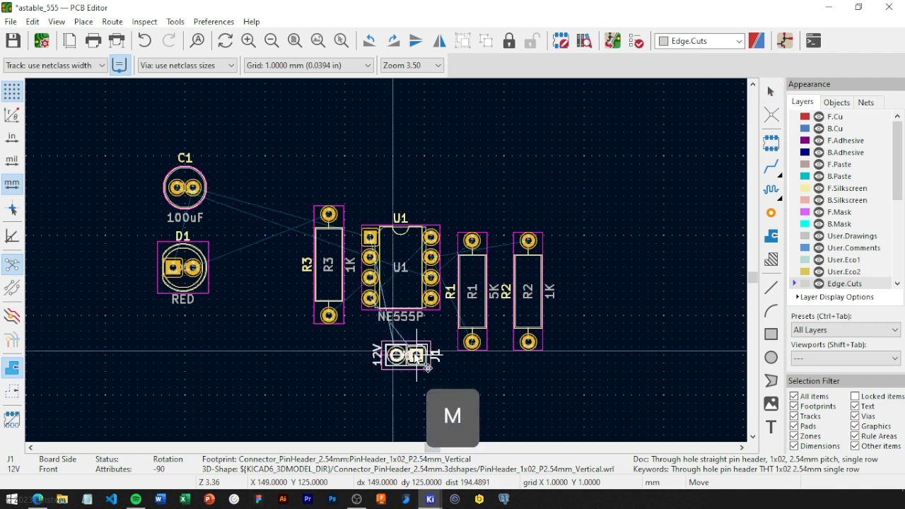
{"action": "left_click", "coordinate": [424, 370]}
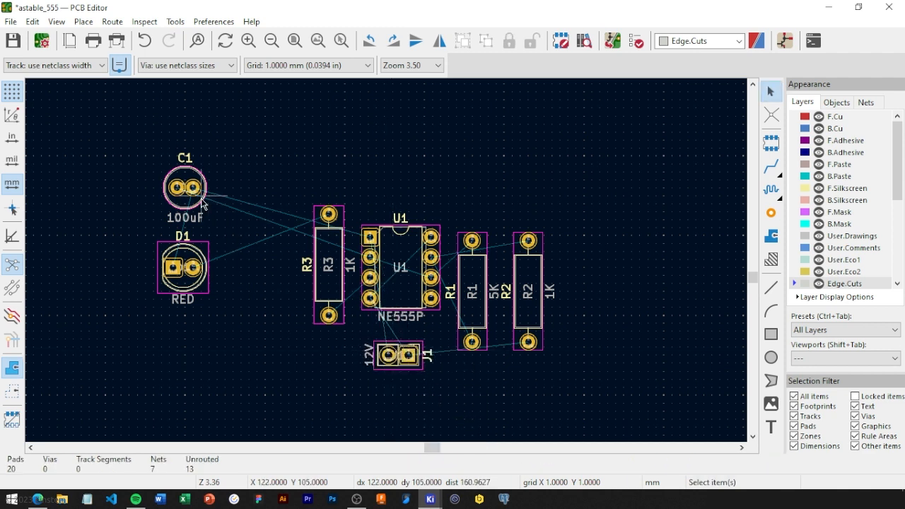
Move D1 near the upper left of R3 and place C1 below D1
{"action": "left_click", "coordinate": [209, 253]}
{"action": "left_click_drag", "start_coordinate": [209, 252], "coordinate": [273, 219]}
{"action": "left_click_drag", "start_coordinate": [200, 186], "coordinate": [246, 315]}
{"action": "left_click", "coordinate": [294, 376]}
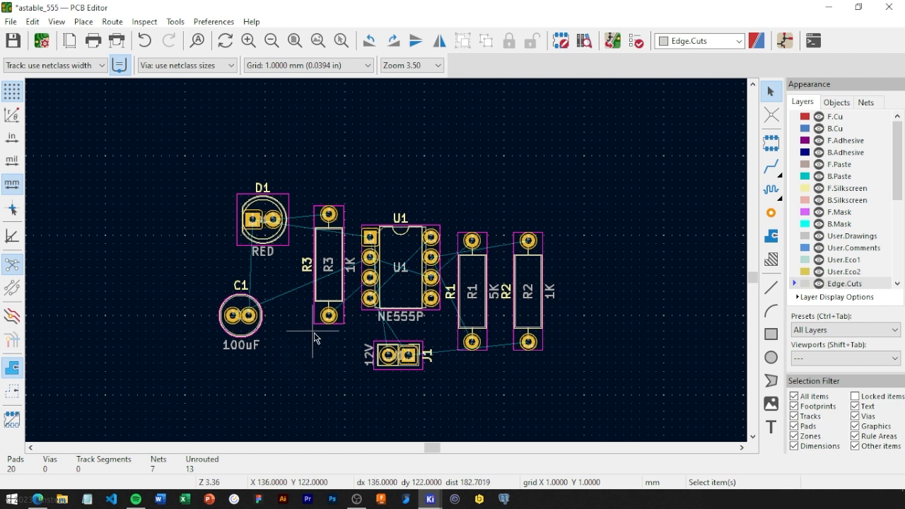
Align R3, U1, R1 and R2 to their common vertical center
{"action": "left_click", "coordinate": [326, 294]}
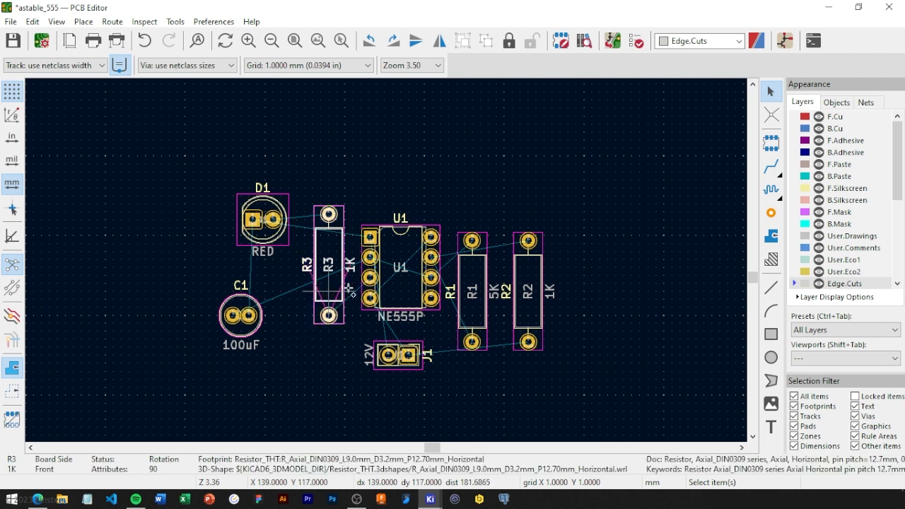
{"action": "left_click", "coordinate": [393, 286], "text": "shift"}
{"action": "left_click", "coordinate": [464, 309], "text": "shift"}
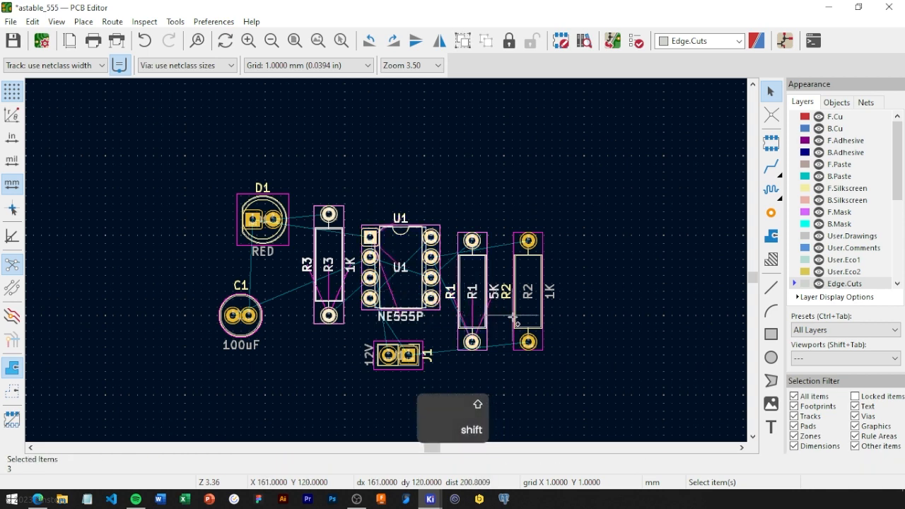
{"action": "left_click", "coordinate": [527, 313], "text": "shift"}
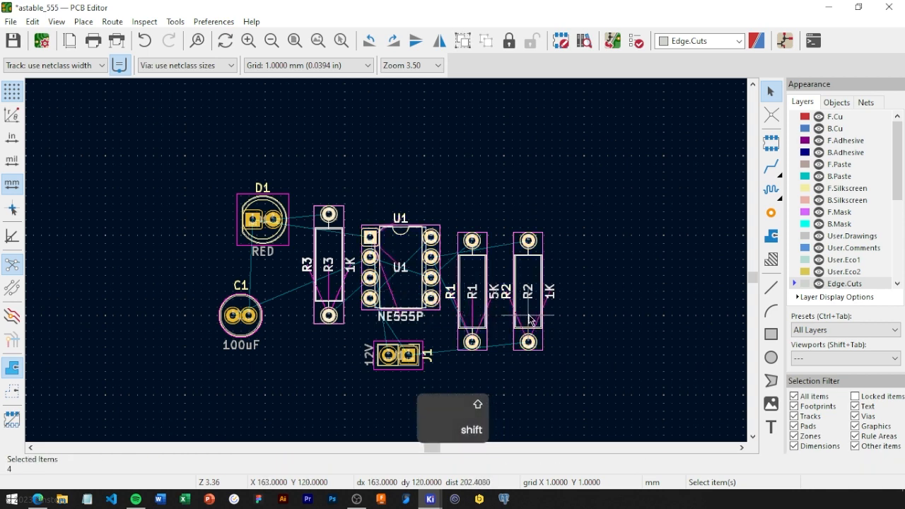
{"action": "right_click", "coordinate": [410, 293]}
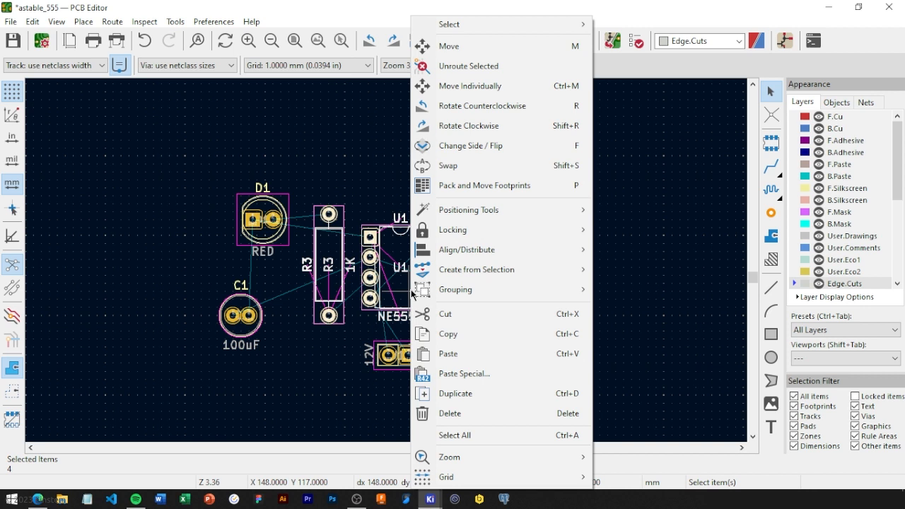
{"action": "mouse_move", "coordinate": [494, 259]}
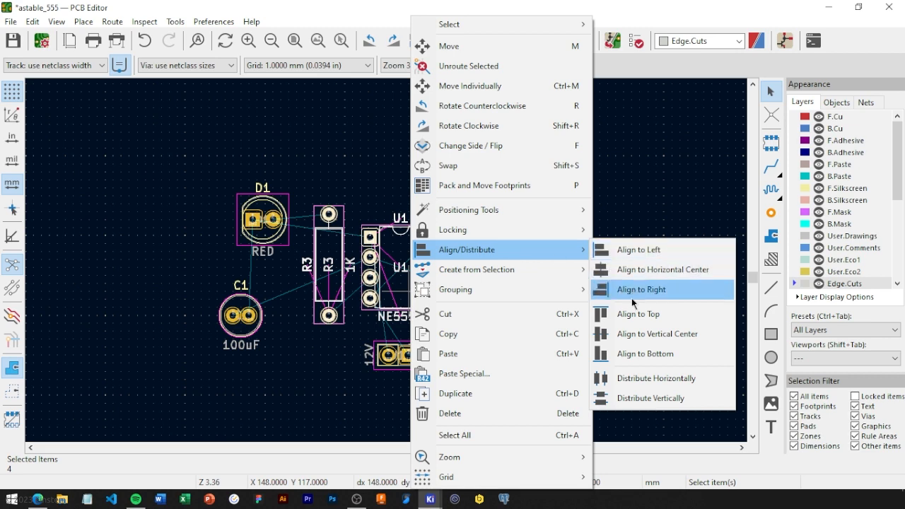
{"action": "left_click", "coordinate": [635, 335]}
{"action": "left_click", "coordinate": [581, 347]}
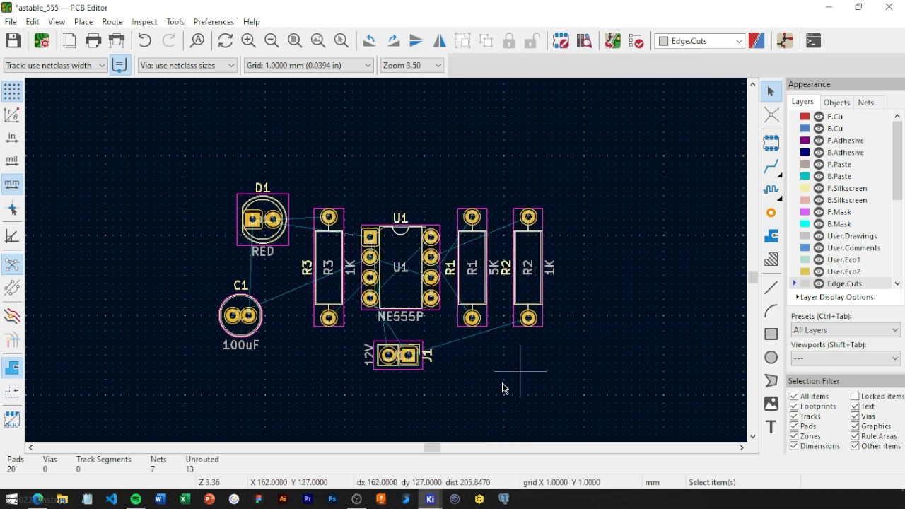
Align D1 and C1 to their common horizontal center so C1 sits directly below D1
{"action": "left_click", "coordinate": [281, 205]}
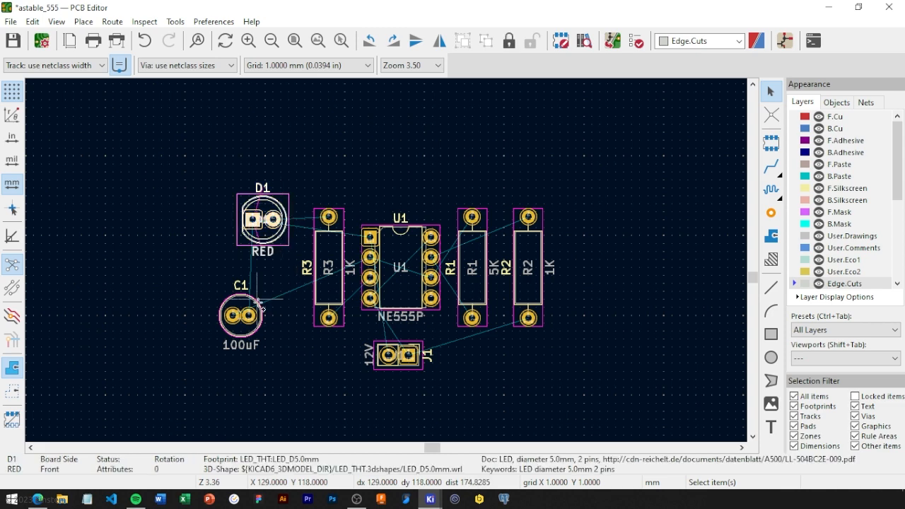
{"action": "left_click", "coordinate": [247, 307], "text": "shift"}
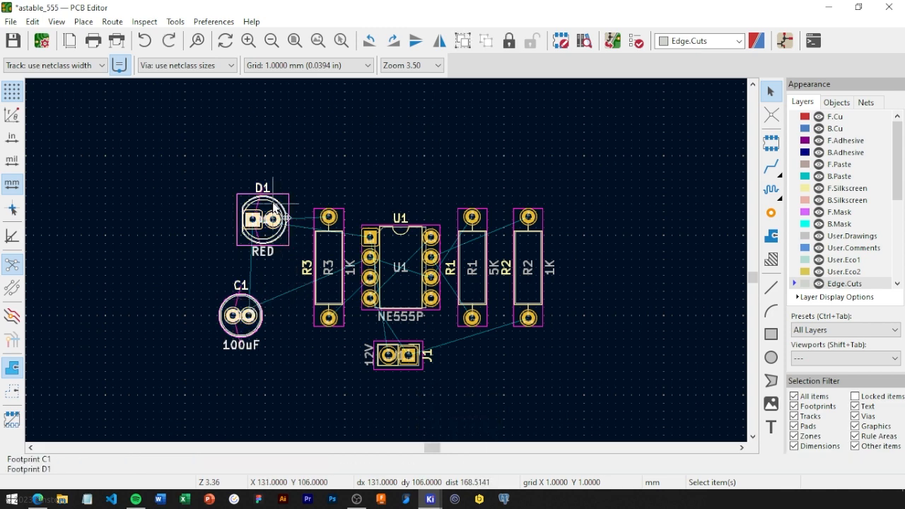
{"action": "right_click", "coordinate": [277, 301]}
{"action": "mouse_move", "coordinate": [370, 255]}
{"action": "left_click", "coordinate": [507, 276]}
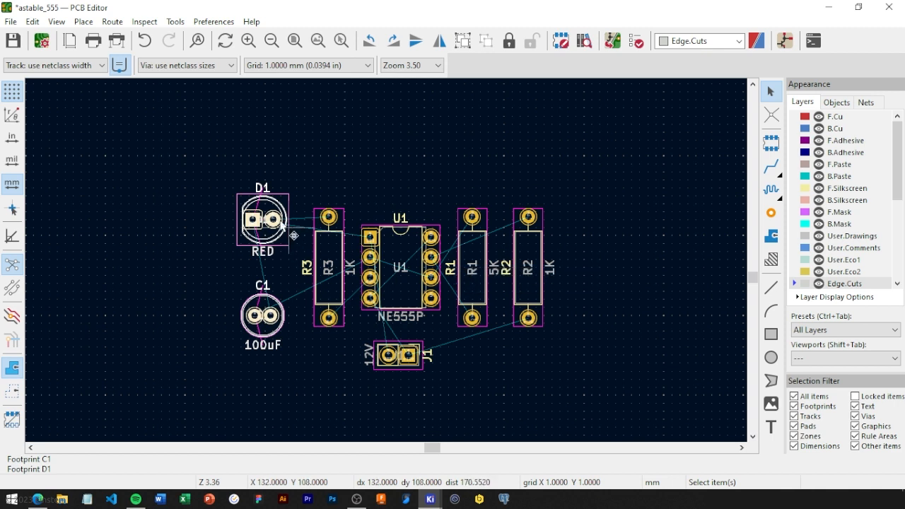
{"action": "key", "text": "Escape"}
Move D1 and C1 together horizontally so that they sit closer to R3
{"action": "left_click", "coordinate": [271, 304]}
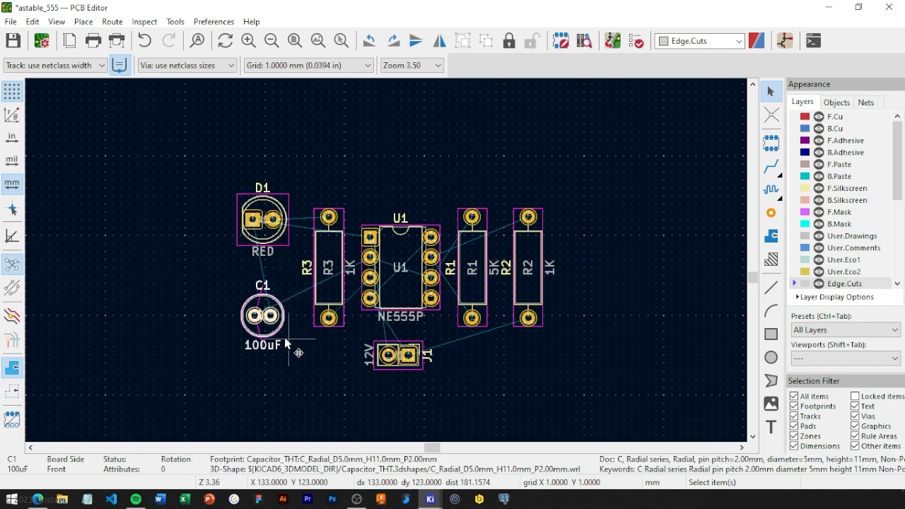
{"action": "left_click", "coordinate": [288, 335]}
{"action": "left_click_drag", "start_coordinate": [289, 357], "coordinate": [275, 224]}
{"action": "key", "text": "m"}
{"action": "left_click", "coordinate": [305, 235]}
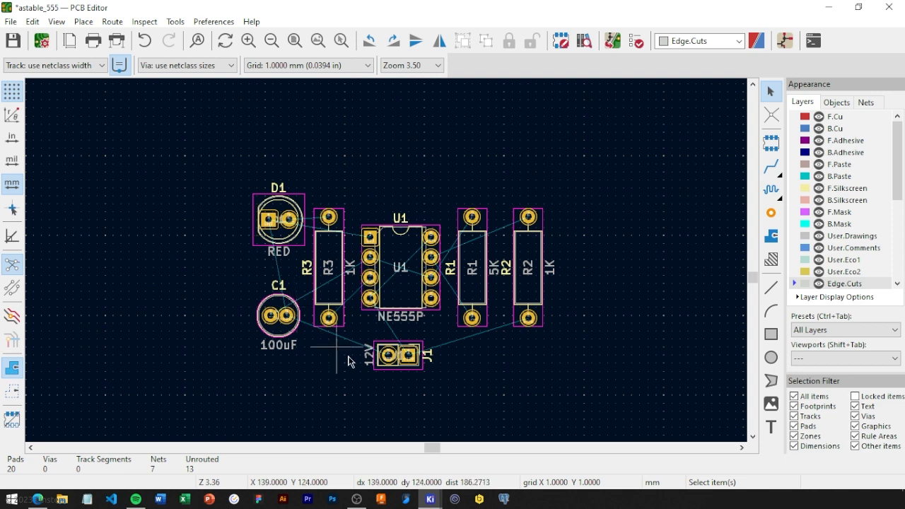
Align connector J1 with U1 on their horizontal center
{"action": "left_click", "coordinate": [400, 364]}
{"action": "left_click", "coordinate": [398, 294], "text": "shift"}
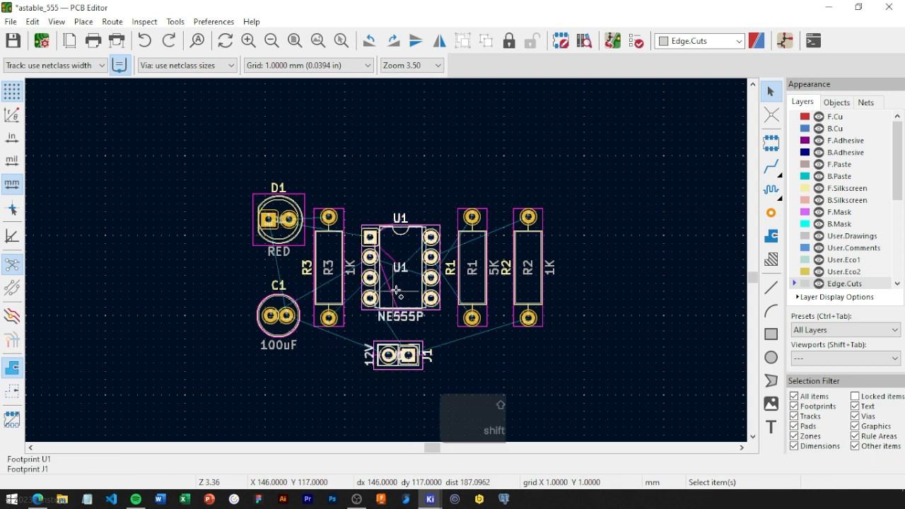
{"action": "right_click", "coordinate": [401, 293]}
{"action": "mouse_move", "coordinate": [467, 254]}
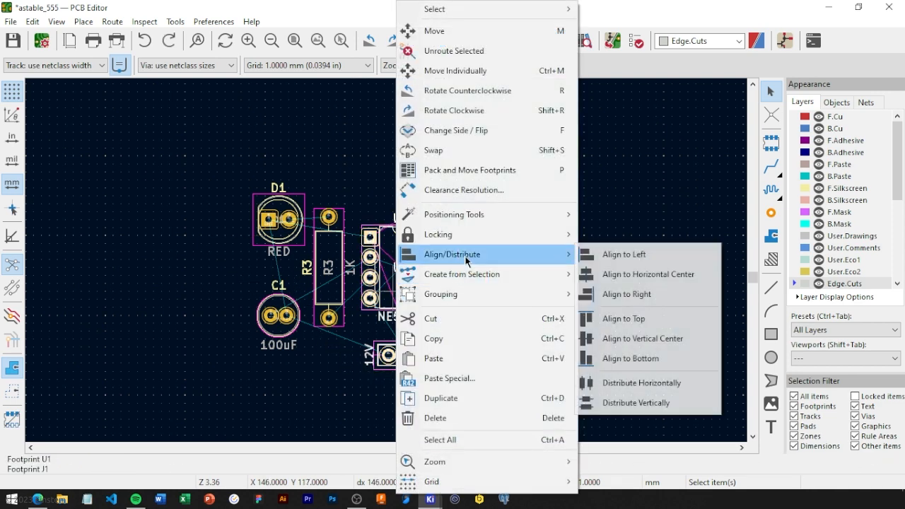
{"action": "left_click", "coordinate": [640, 274]}
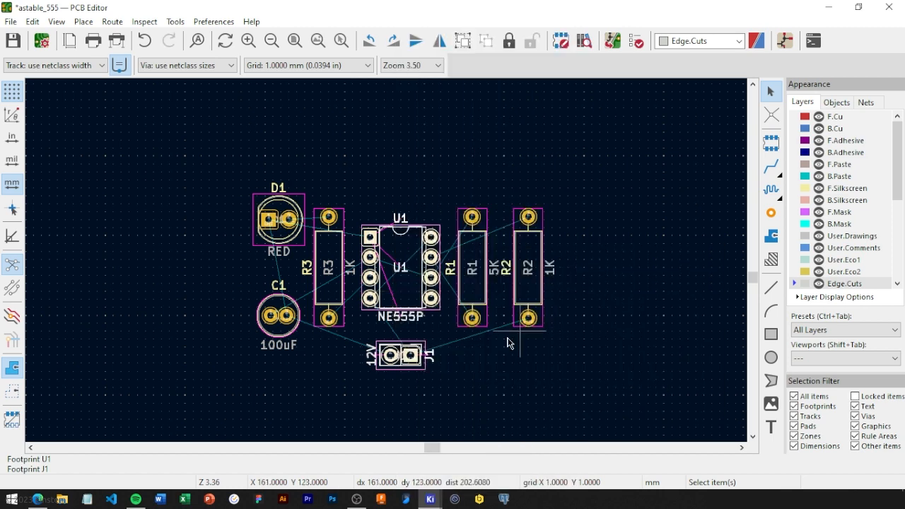
{"action": "left_click", "coordinate": [414, 376]}
Move connector J1 straight up by 2 mm to bring it closer to U1
{"action": "left_click", "coordinate": [401, 349]}
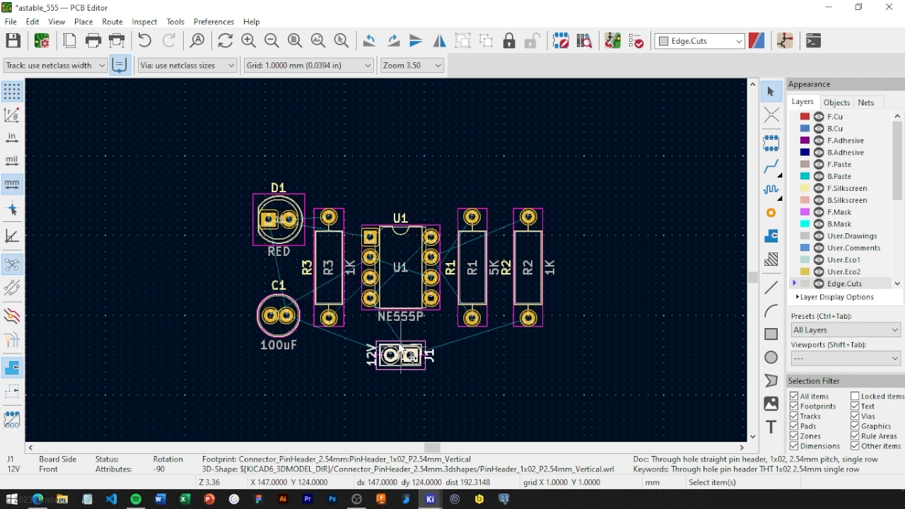
{"action": "key", "text": "m"}
{"action": "key", "text": "Up"}
{"action": "key", "text": "Up"}
{"action": "key", "text": "Up"}
{"action": "key", "text": "Down"}
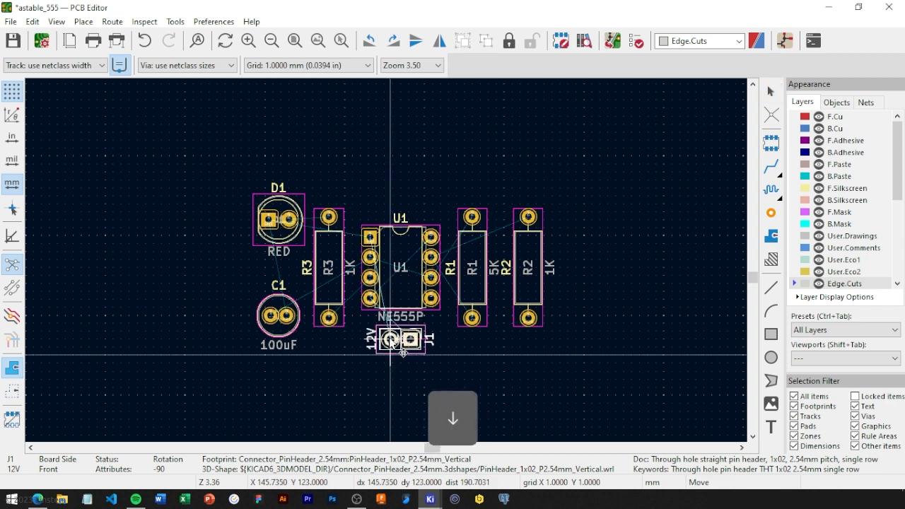
{"action": "key", "text": "Return"}
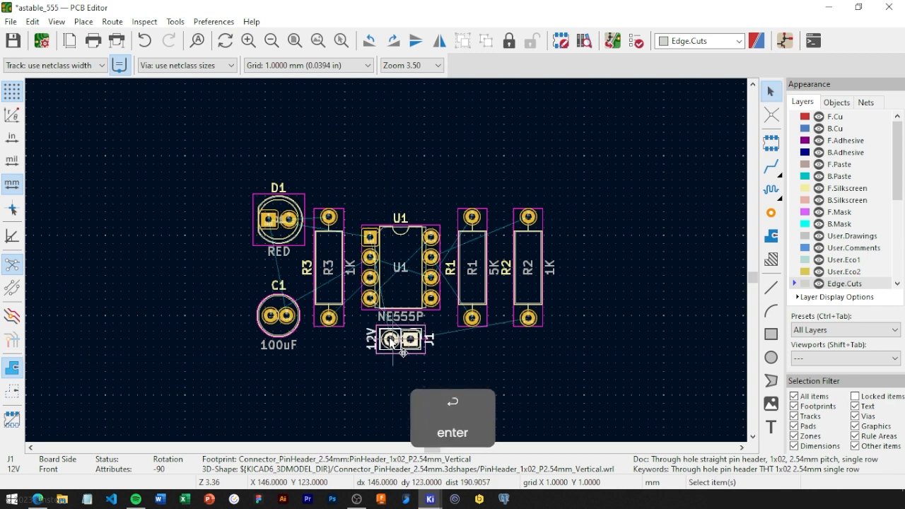
{"action": "left_click", "coordinate": [485, 342]}
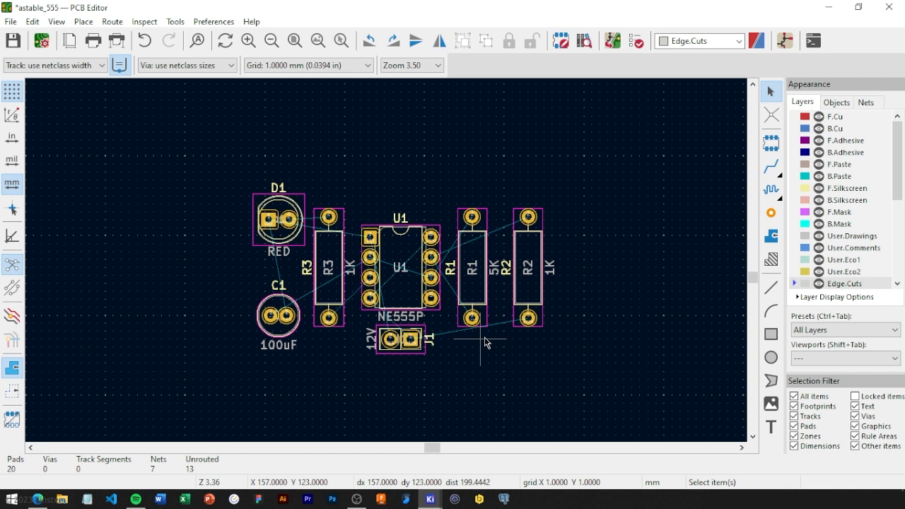
Make B.Cu the active layer and route a single track from U1 pin 4 to U1 pin 8
{"action": "left_click", "coordinate": [838, 121]}
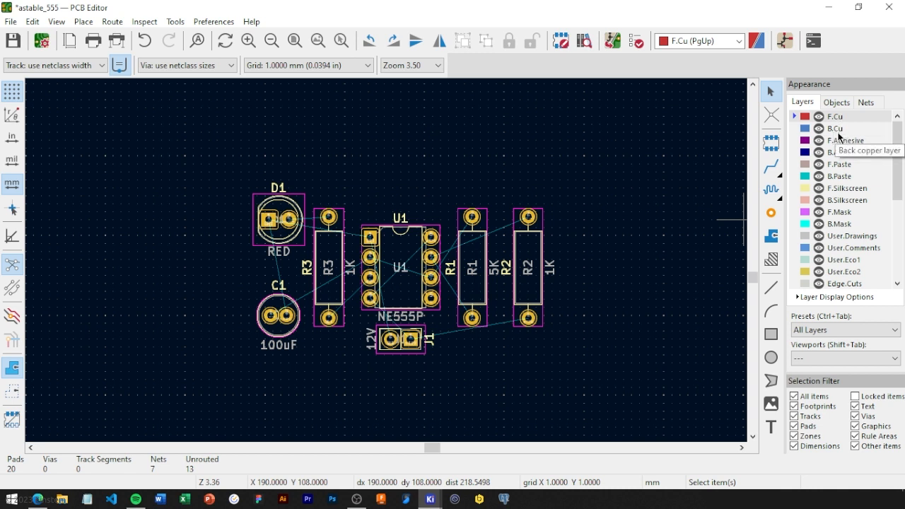
{"action": "left_click", "coordinate": [838, 131]}
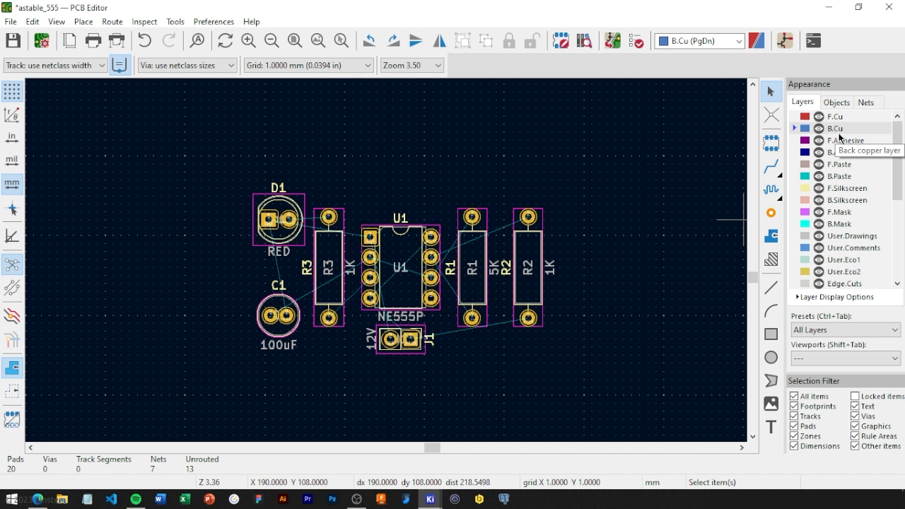
{"action": "left_click", "coordinate": [770, 167]}
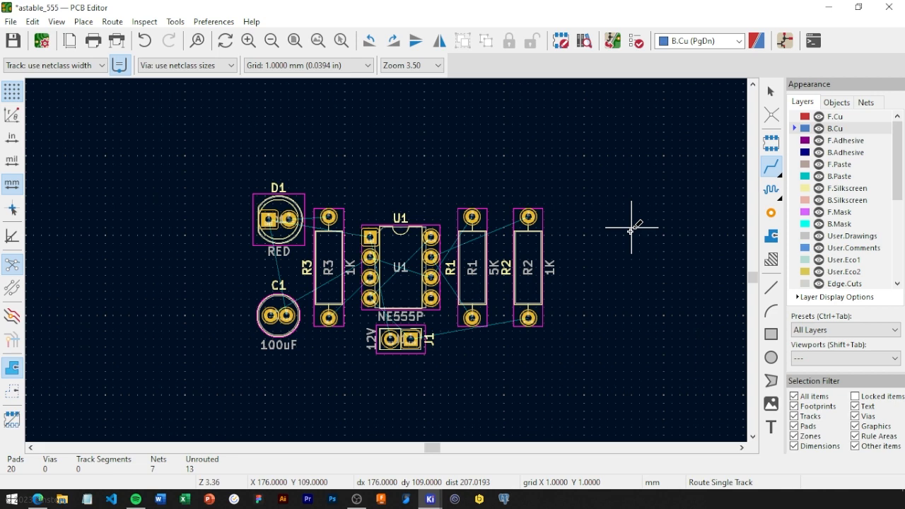
{"action": "scroll", "coordinate": [448, 283], "scroll_direction": "up", "scroll_amount": 1}
{"action": "middle_click_drag", "start_coordinate": [386, 250], "coordinate": [455, 250]}
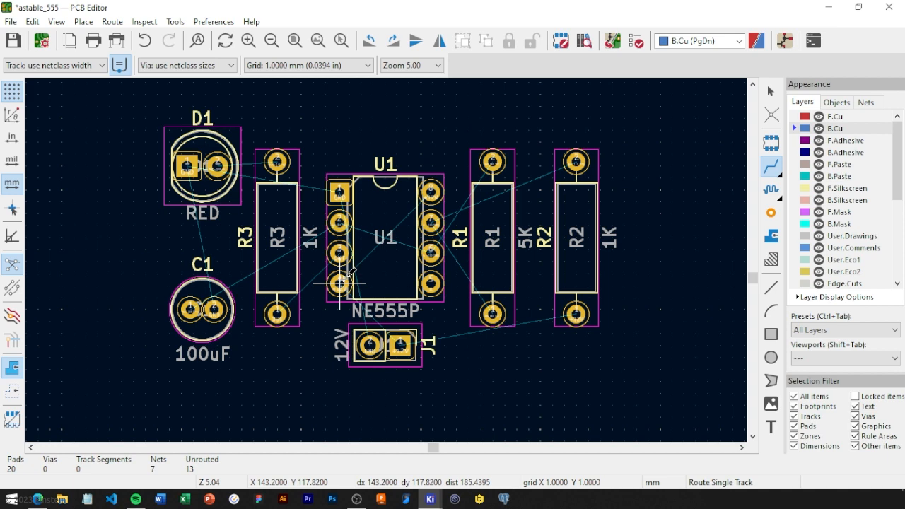
{"action": "left_click", "coordinate": [340, 283]}
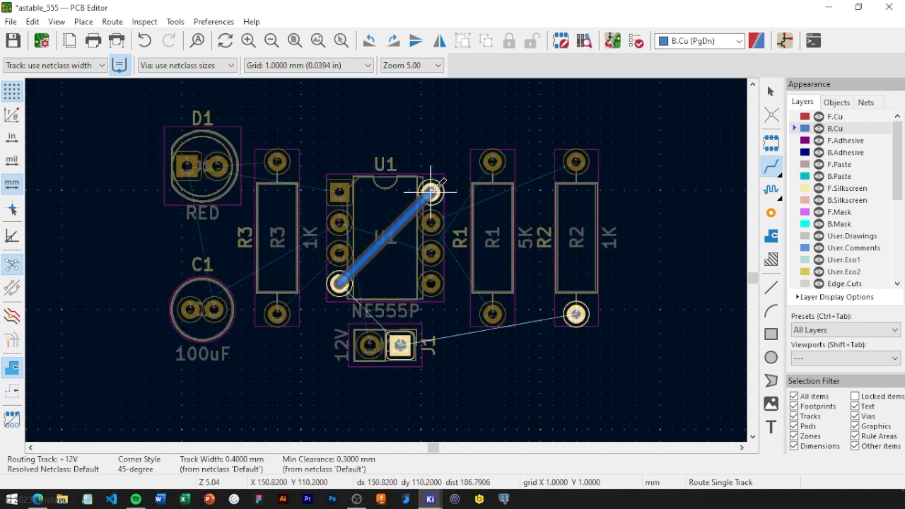
{"action": "left_click", "coordinate": [430, 191]}
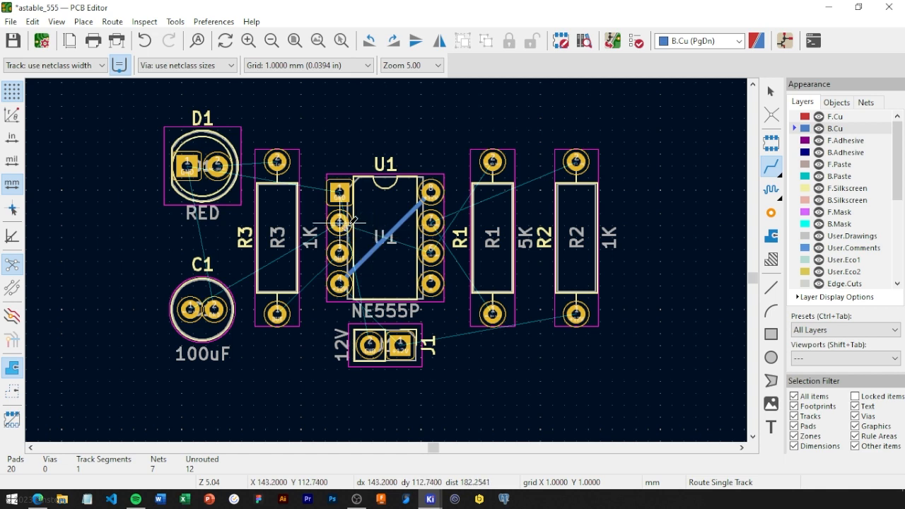
Route the U1-THR net from U1 pin 2 to R1's upper pad and on to U1 pin 6
{"action": "left_click", "coordinate": [339, 222]}
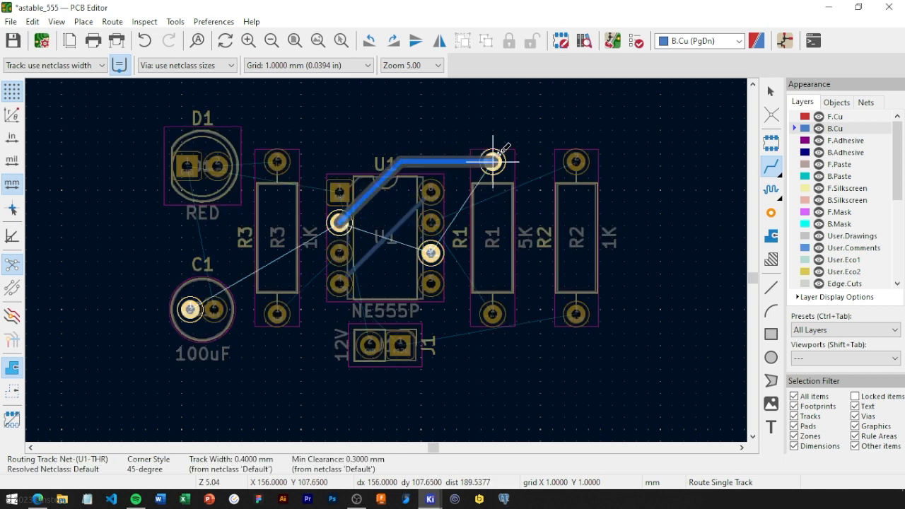
{"action": "left_click", "coordinate": [493, 162]}
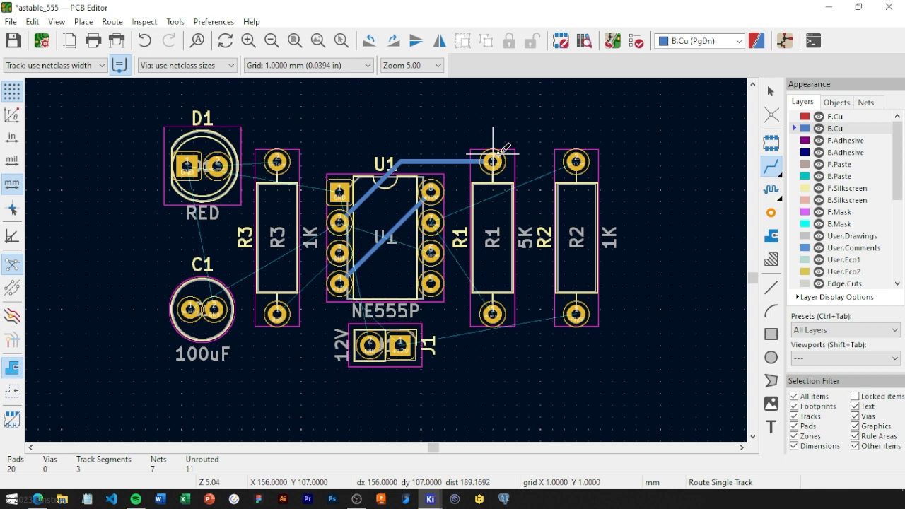
{"action": "left_click", "coordinate": [492, 155]}
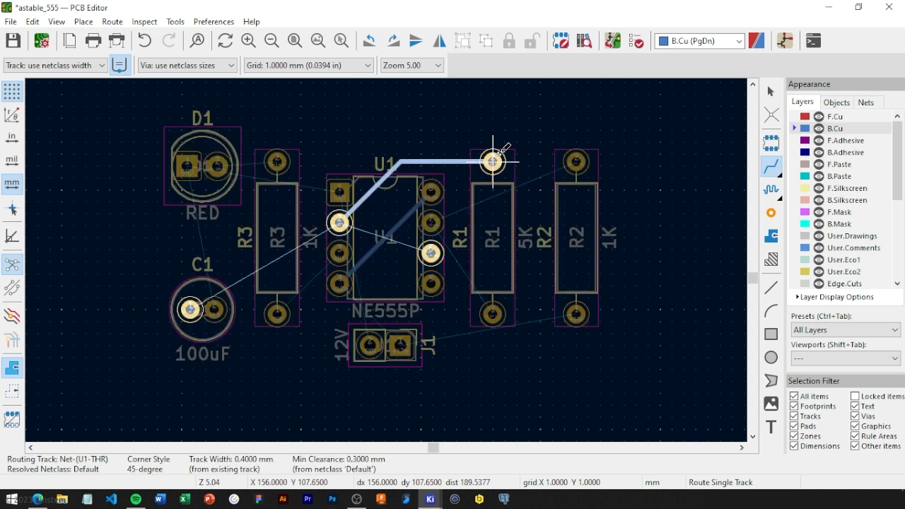
{"action": "left_click", "coordinate": [430, 252]}
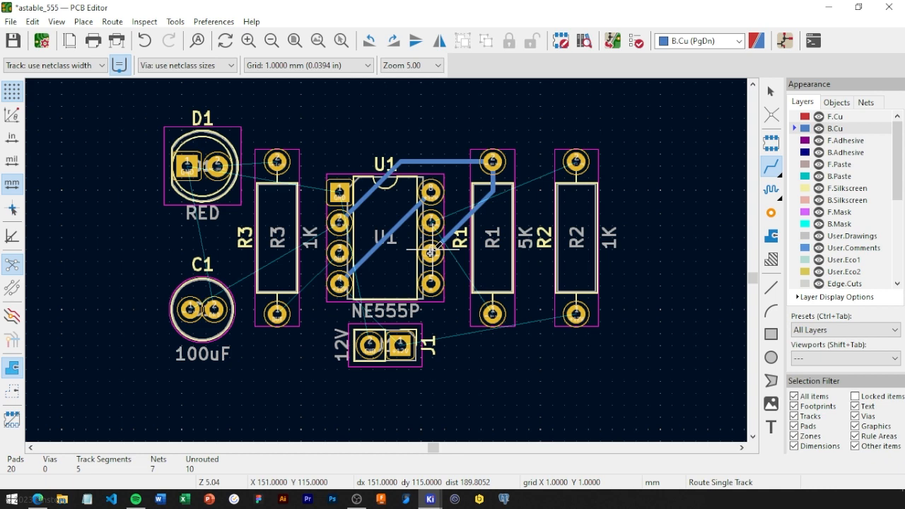
Route the U1-DIS net from U1 pin 7 to R1's lower pad, and connect R2's upper pad to R1's lower pad
{"action": "left_click", "coordinate": [430, 222]}
{"action": "left_click", "coordinate": [492, 314]}
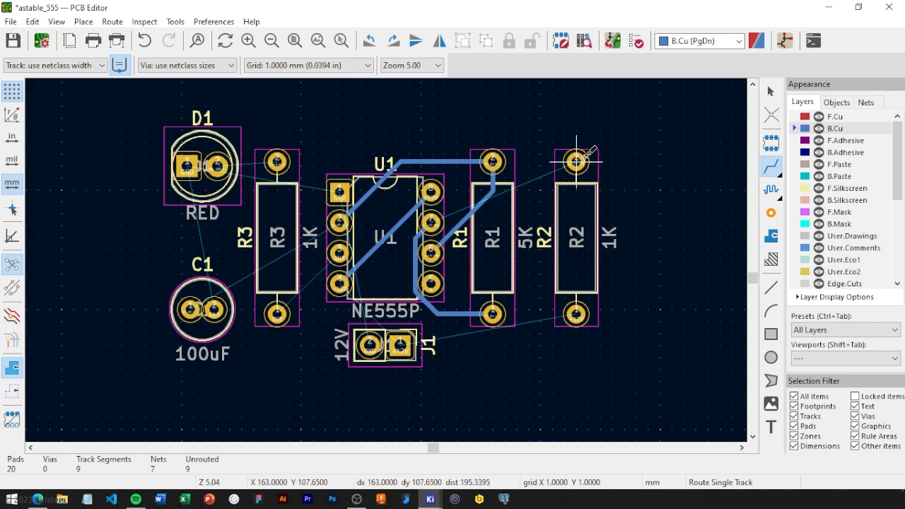
{"action": "left_click", "coordinate": [576, 163]}
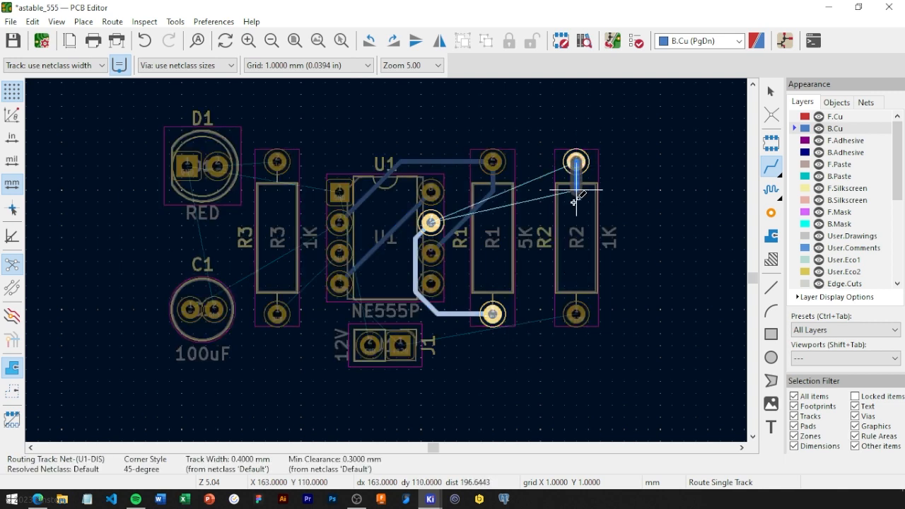
{"action": "left_click", "coordinate": [493, 313]}
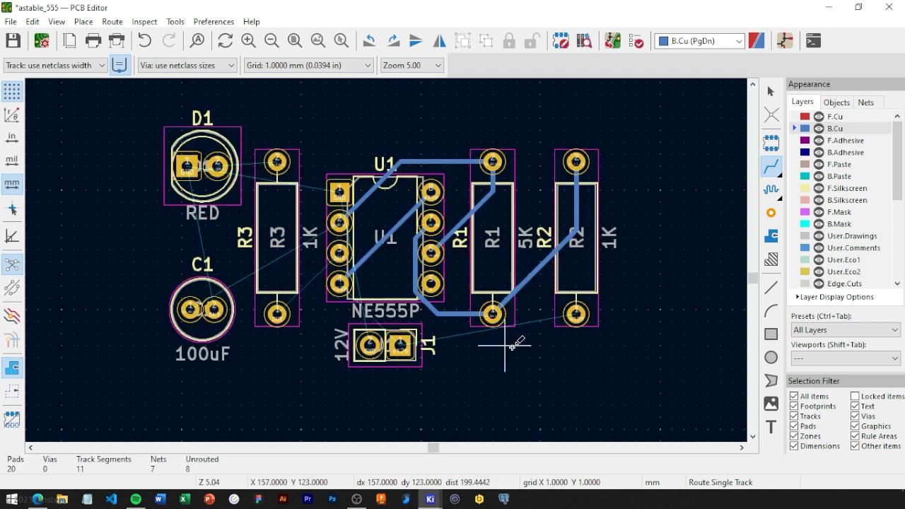
Route the +12V connections from R2's lower pad and from U1 pin 4 to J1's square pad
{"action": "left_click", "coordinate": [576, 313]}
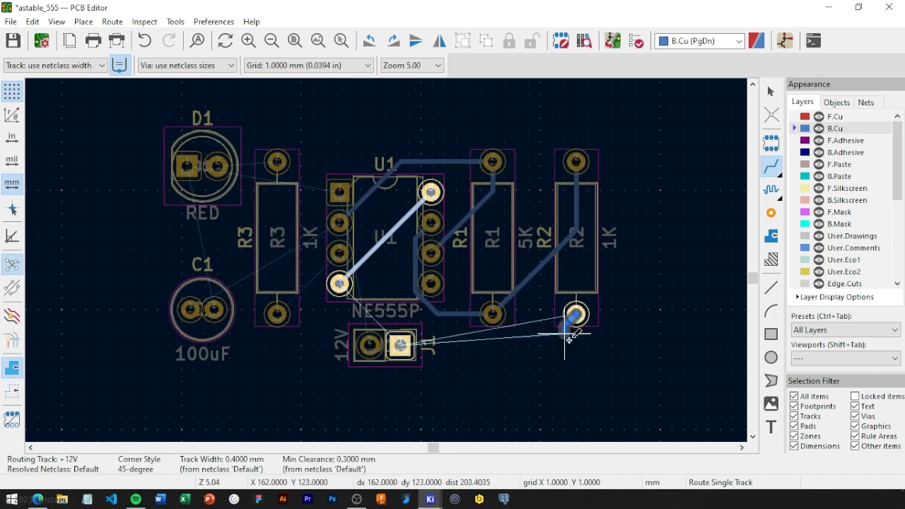
{"action": "left_click", "coordinate": [401, 345]}
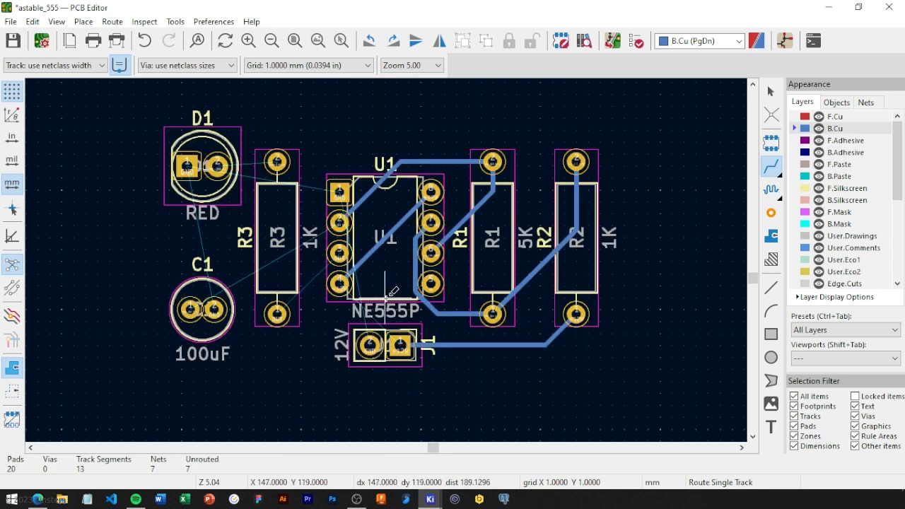
{"action": "left_click", "coordinate": [339, 283]}
{"action": "left_click", "coordinate": [400, 345]}
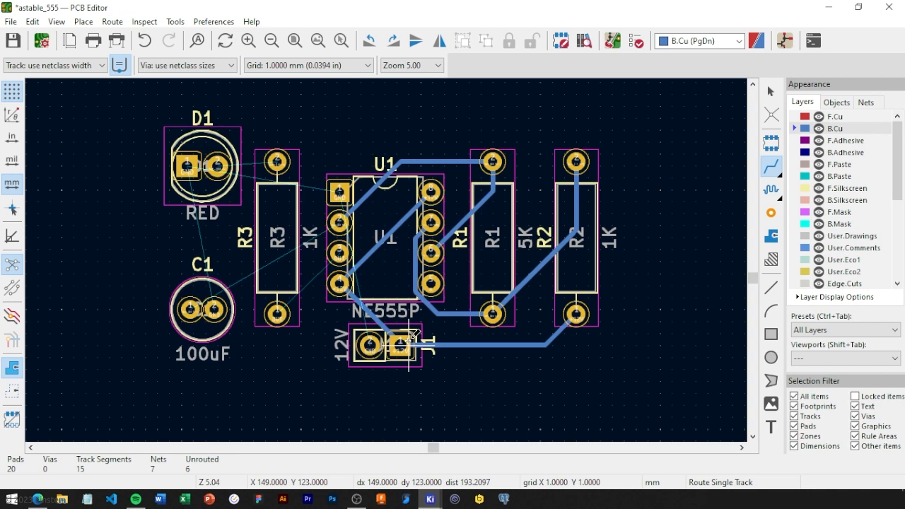
Route tracks from U1 pin 3 to R3's lower pad and from U1 pin 2 to C1's left pad
{"action": "left_click", "coordinate": [339, 253]}
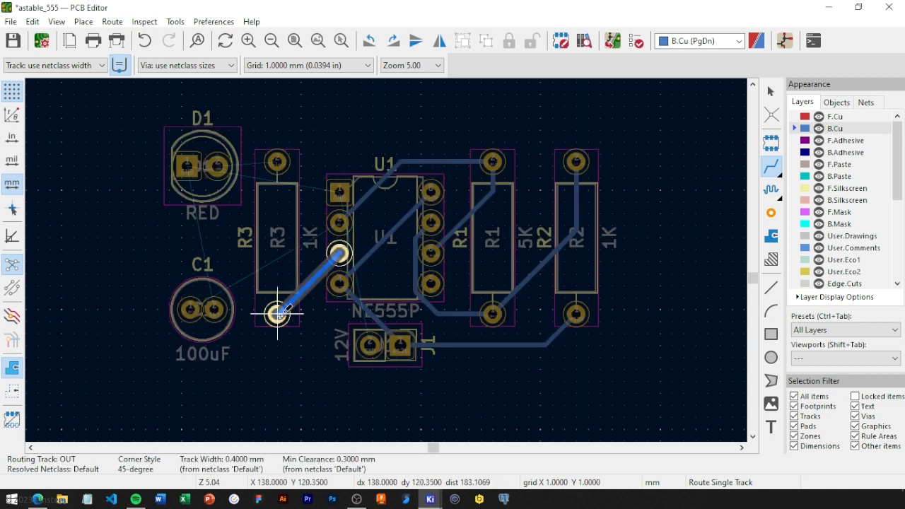
{"action": "left_click", "coordinate": [277, 313]}
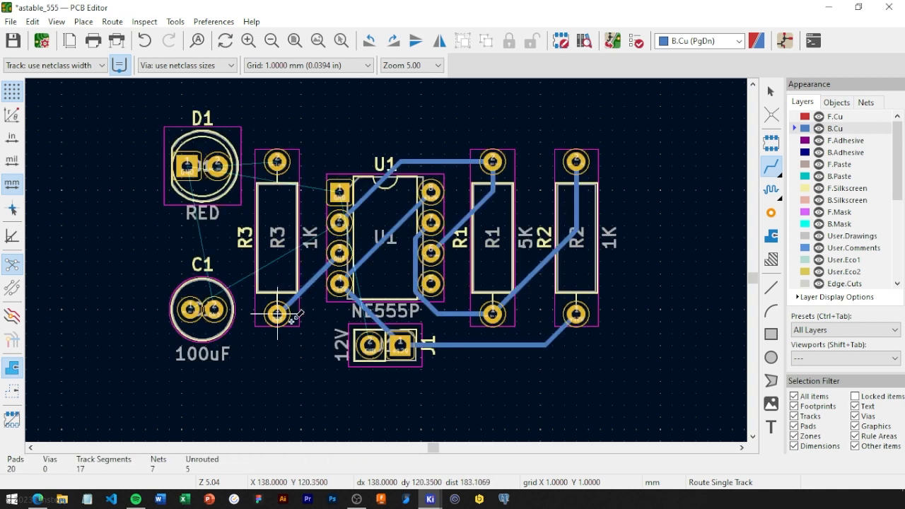
{"action": "left_click", "coordinate": [339, 224]}
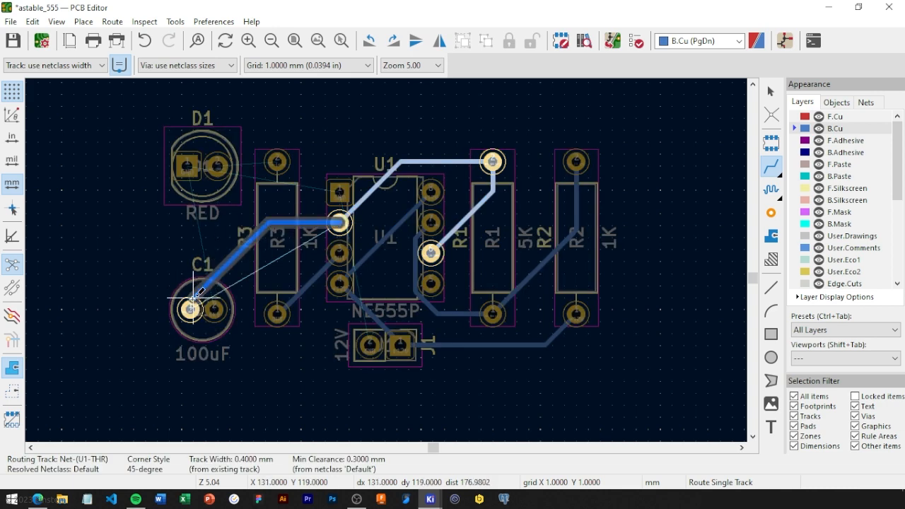
{"action": "left_click", "coordinate": [190, 309]}
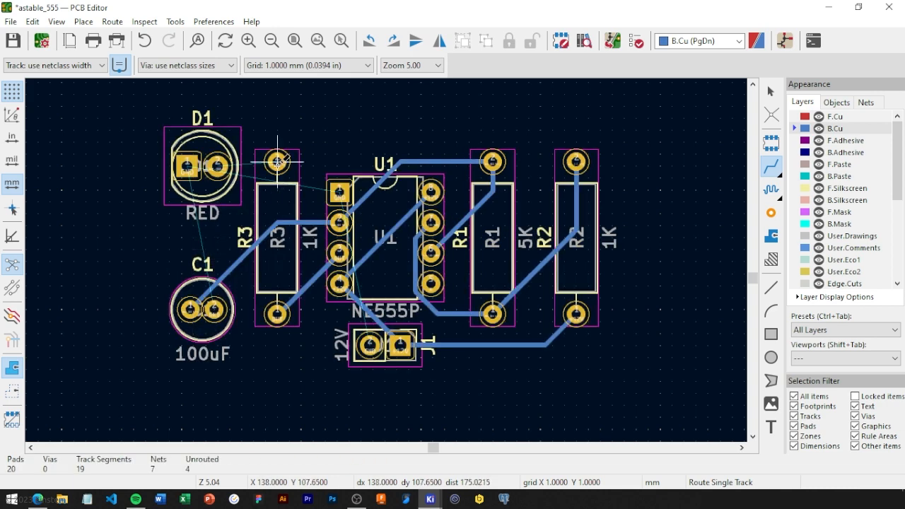
Route a track from R3's upper pad to pad 2 of D1 and end track routing
{"action": "left_click", "coordinate": [277, 161]}
{"action": "left_click", "coordinate": [220, 166]}
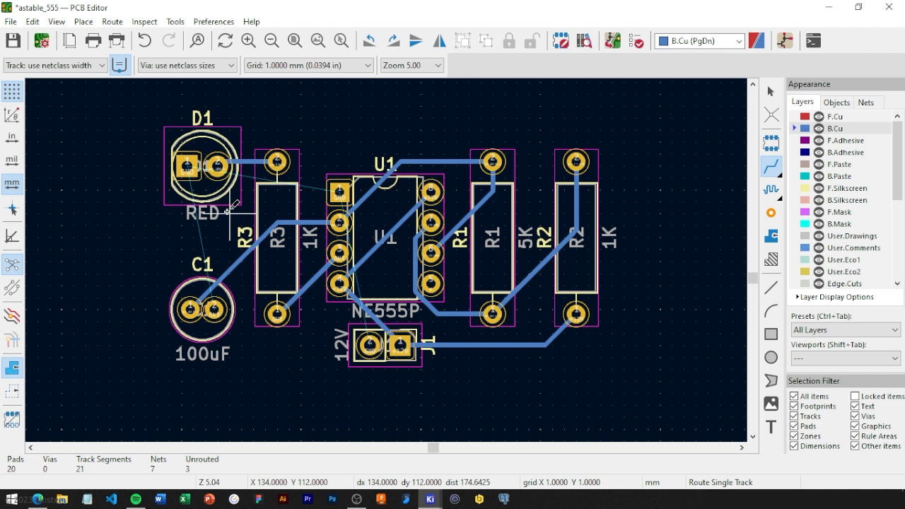
{"action": "key", "text": "Escape"}
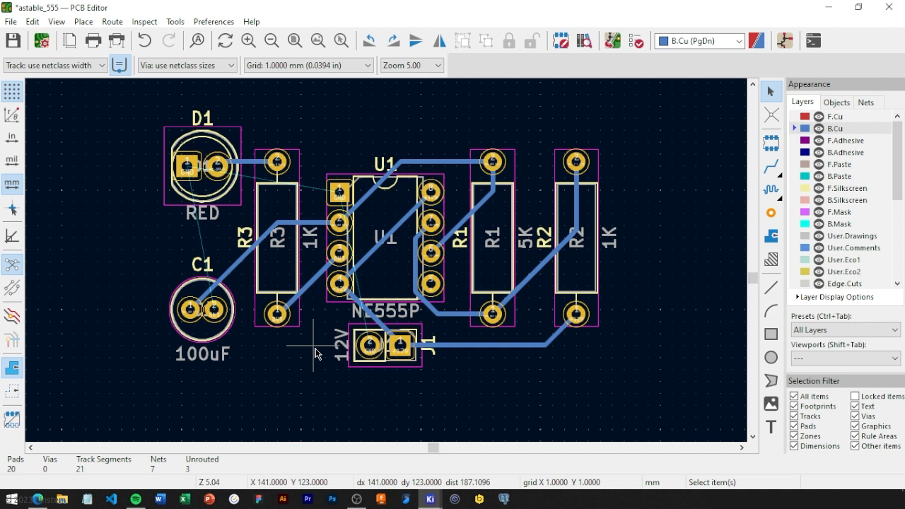
Make Edge.Cuts the active layer and start the Draw Rectangle tool for the board outline
{"action": "left_click", "coordinate": [851, 284]}
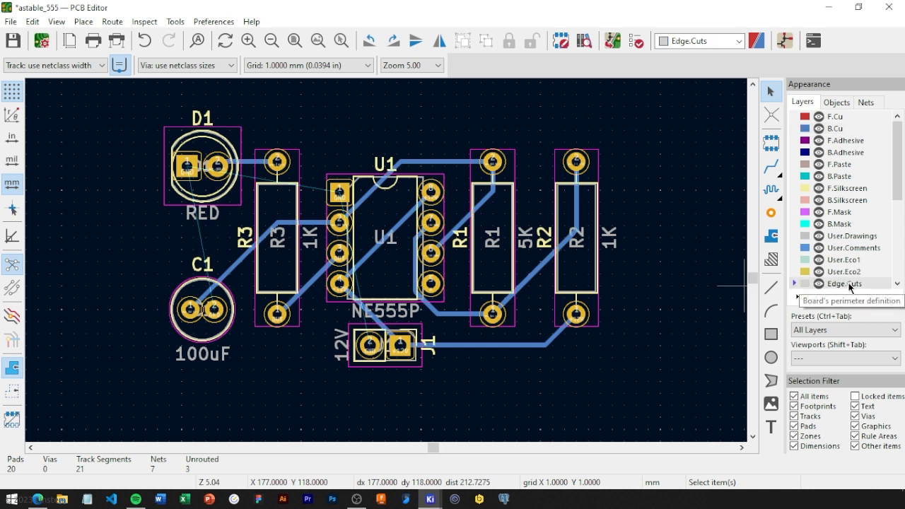
{"action": "left_click", "coordinate": [769, 335]}
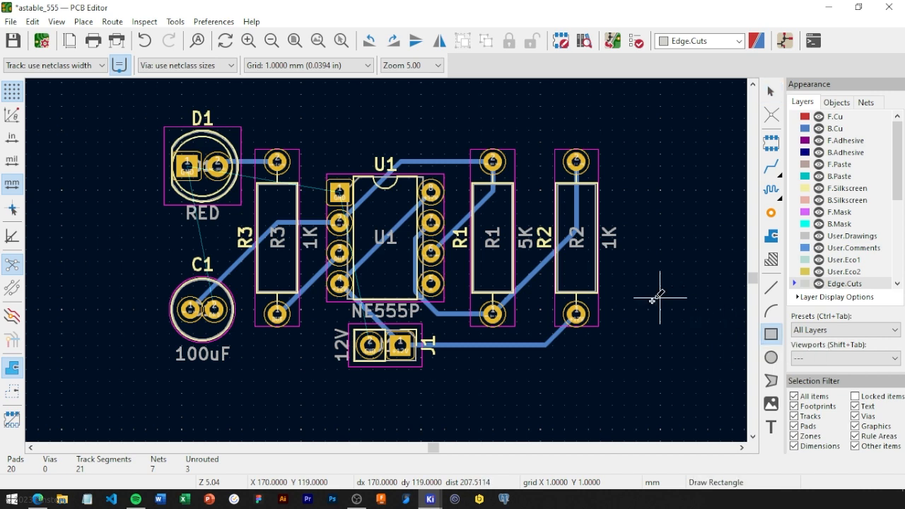
{"action": "scroll", "coordinate": [612, 291], "scroll_direction": "down", "scroll_amount": 1}
{"action": "middle_click_drag", "start_coordinate": [366, 238], "coordinate": [443, 246]}
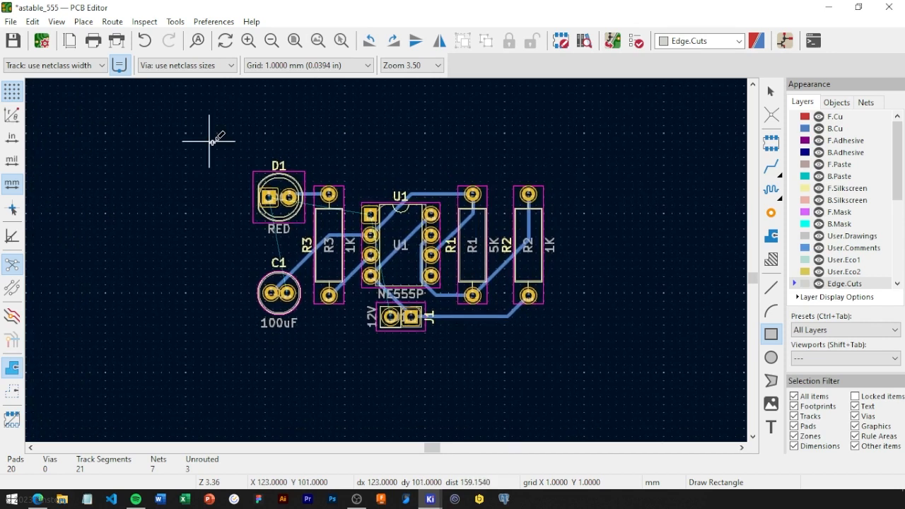
{"action": "left_click", "coordinate": [305, 65]}
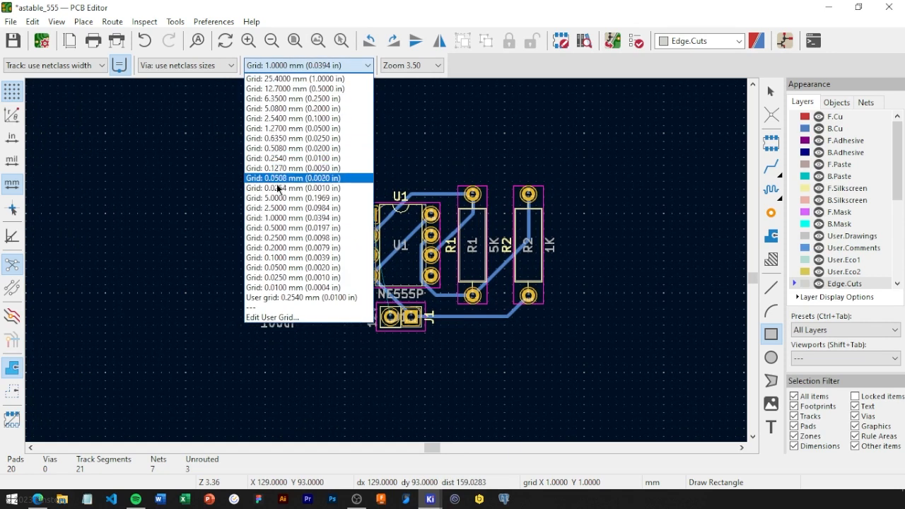
{"action": "left_click", "coordinate": [284, 249]}
{"action": "left_click", "coordinate": [203, 145]}
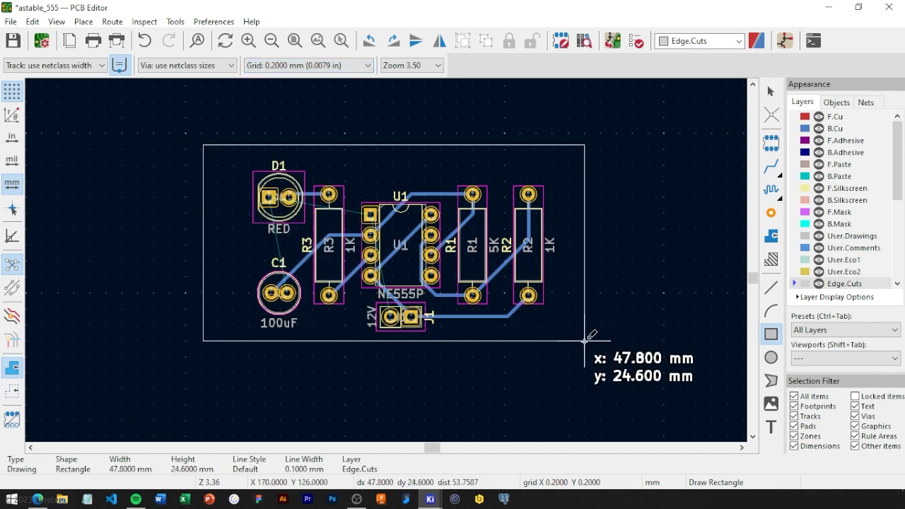
{"action": "key", "text": "Escape"}
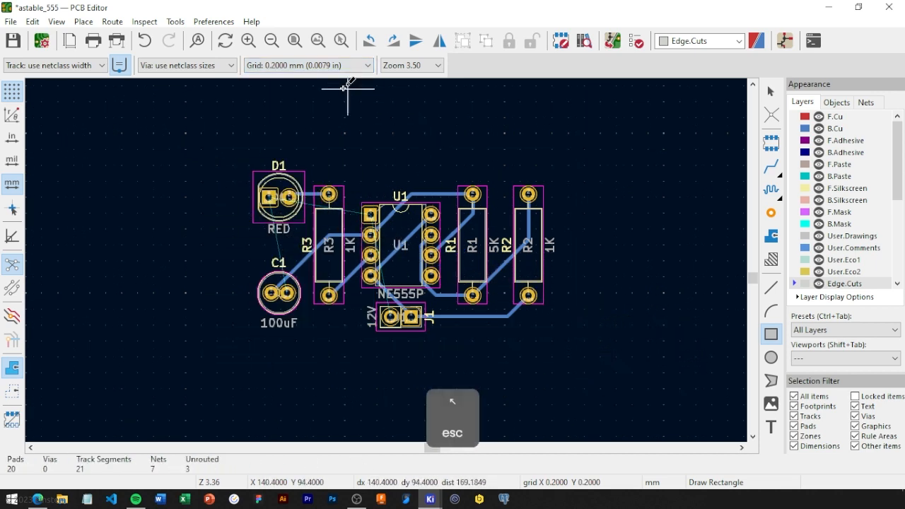
{"action": "left_click", "coordinate": [321, 65]}
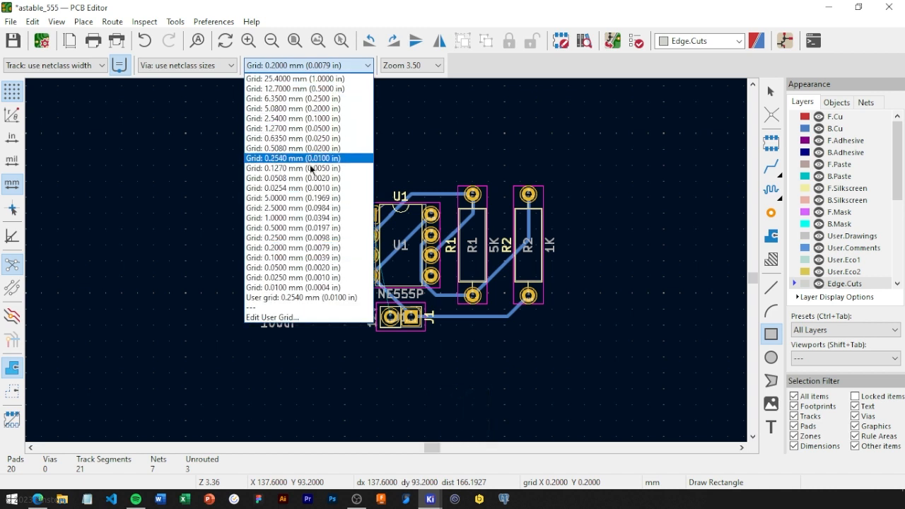
{"action": "left_click", "coordinate": [297, 219]}
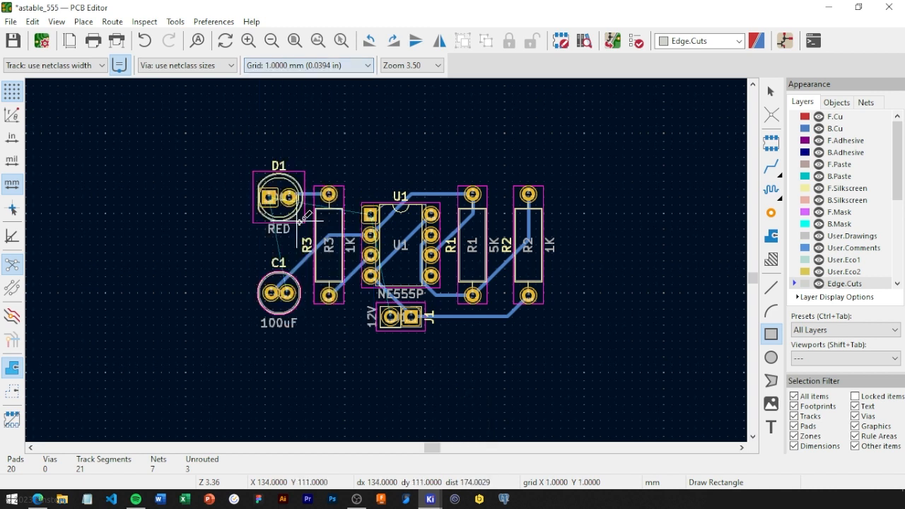
Draw a 45 x 27 mm board outline rectangle around all the footprints on Edge.Cuts and end rectangle drawing
{"action": "left_click", "coordinate": [217, 149]}
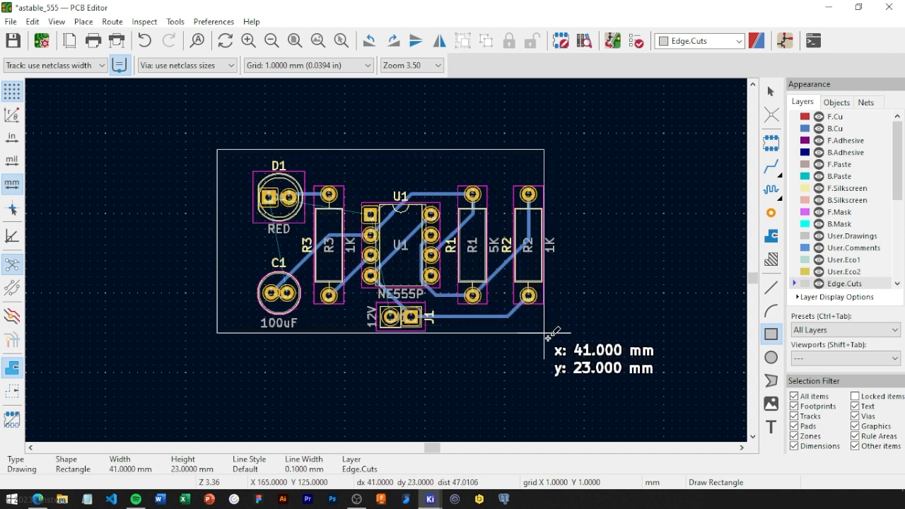
{"action": "left_click", "coordinate": [577, 364]}
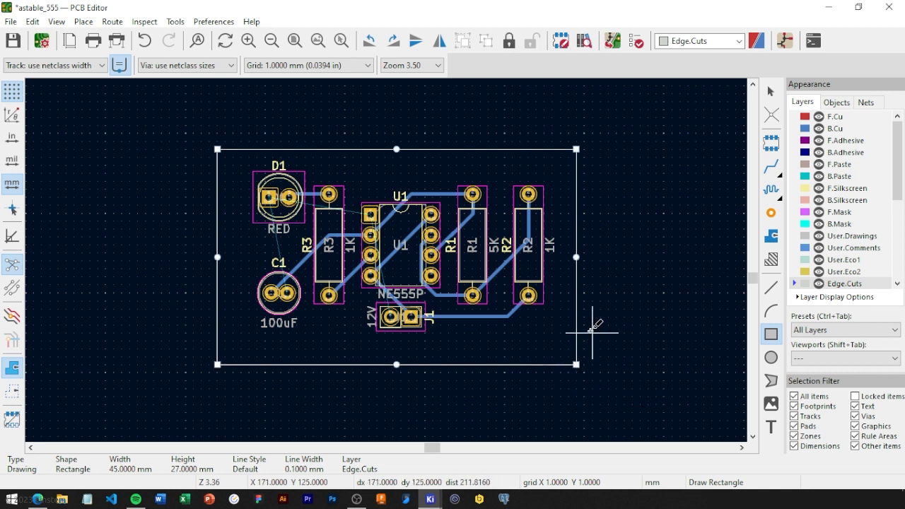
{"action": "key", "text": "Escape"}
{"action": "key", "text": "Escape"}
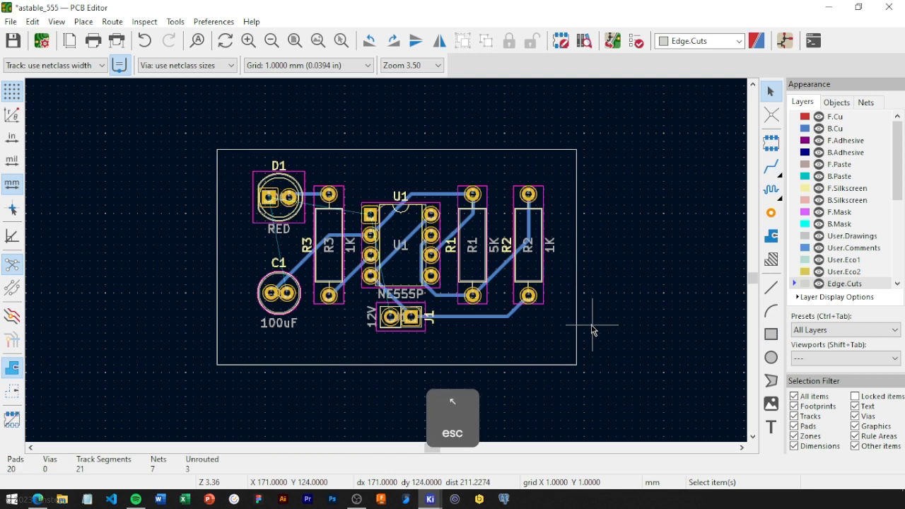